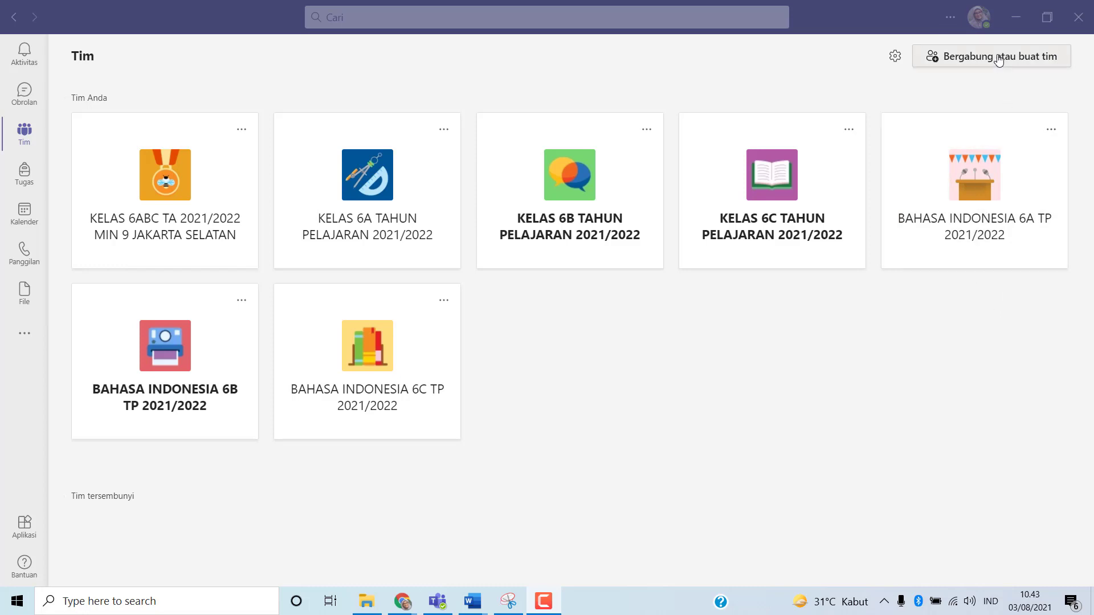
Step: Create a new team of type Kelas named "CONTOH KELAS TUTORIAL", leaving the description empty
left_click(32, 139)
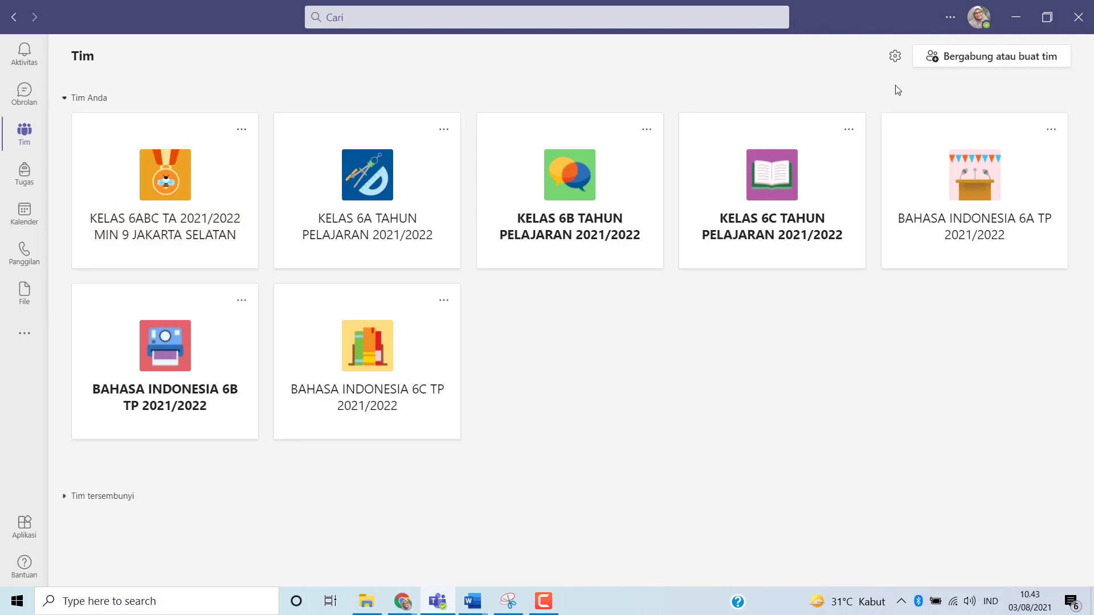
left_click(997, 58)
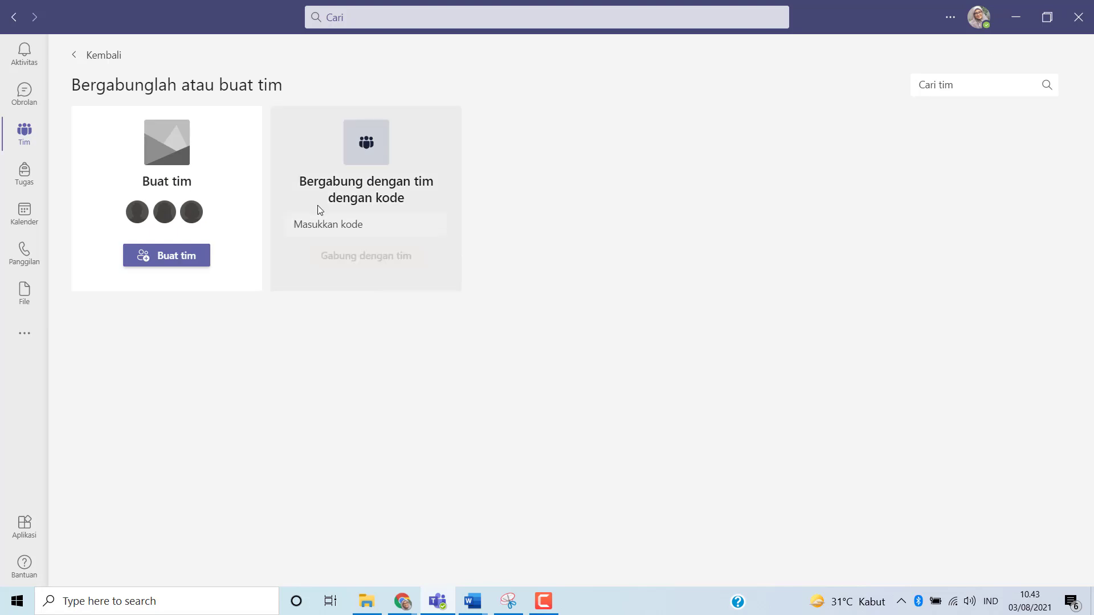
left_click(181, 260)
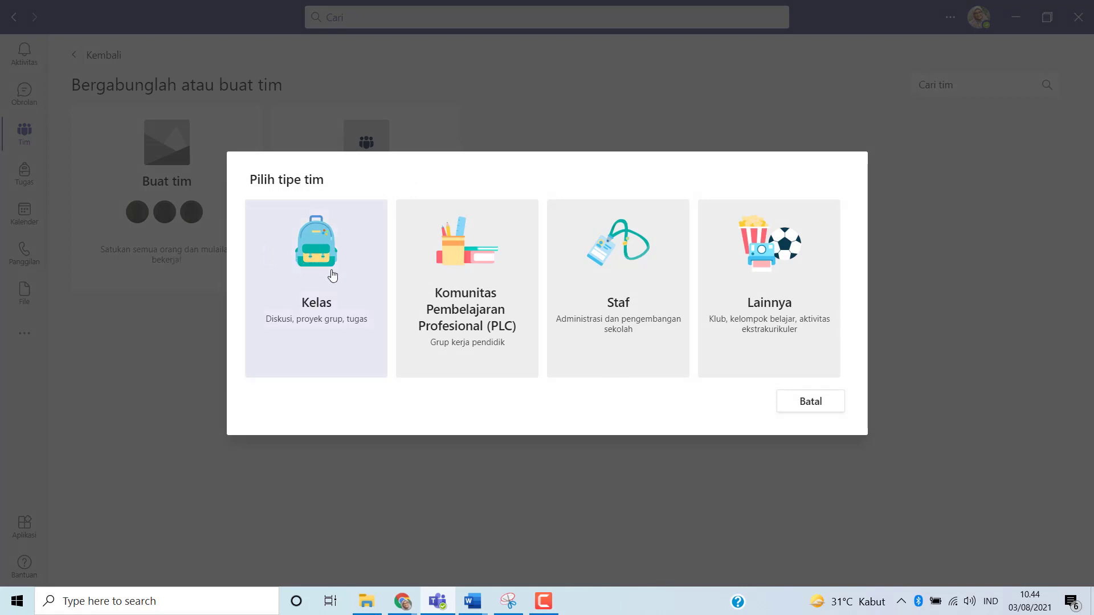
left_click(333, 276)
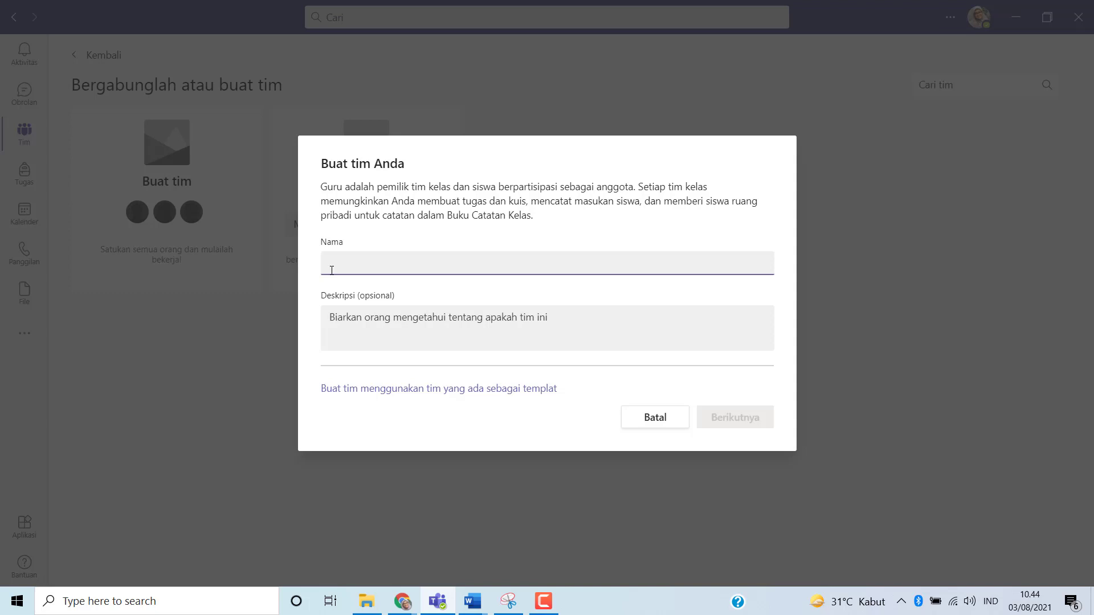
type("CONTOH KELAS T")
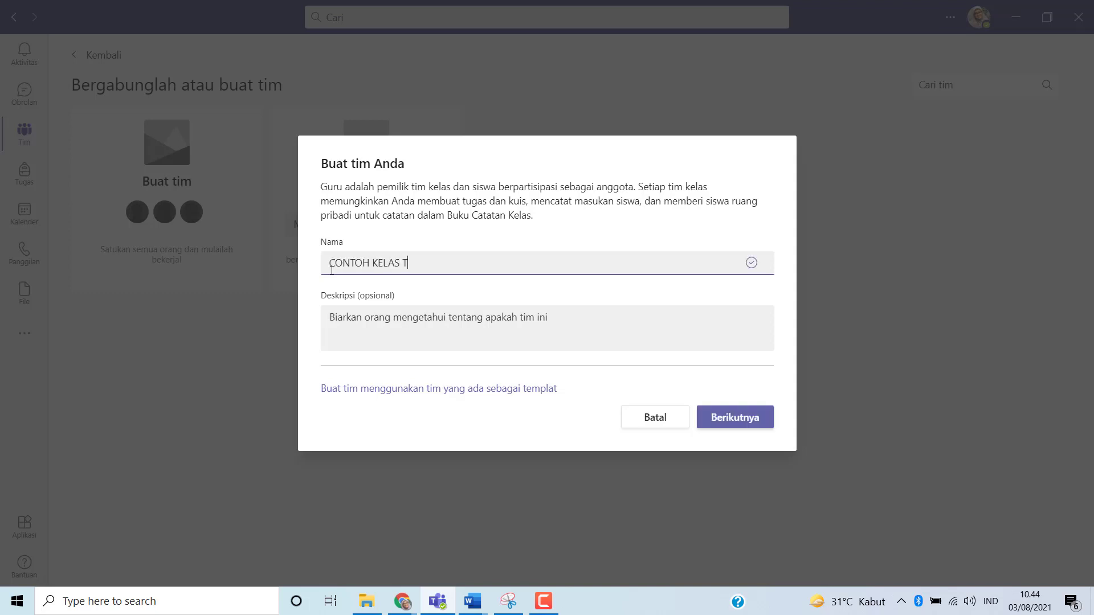
type("UTORIAL")
left_click(734, 419)
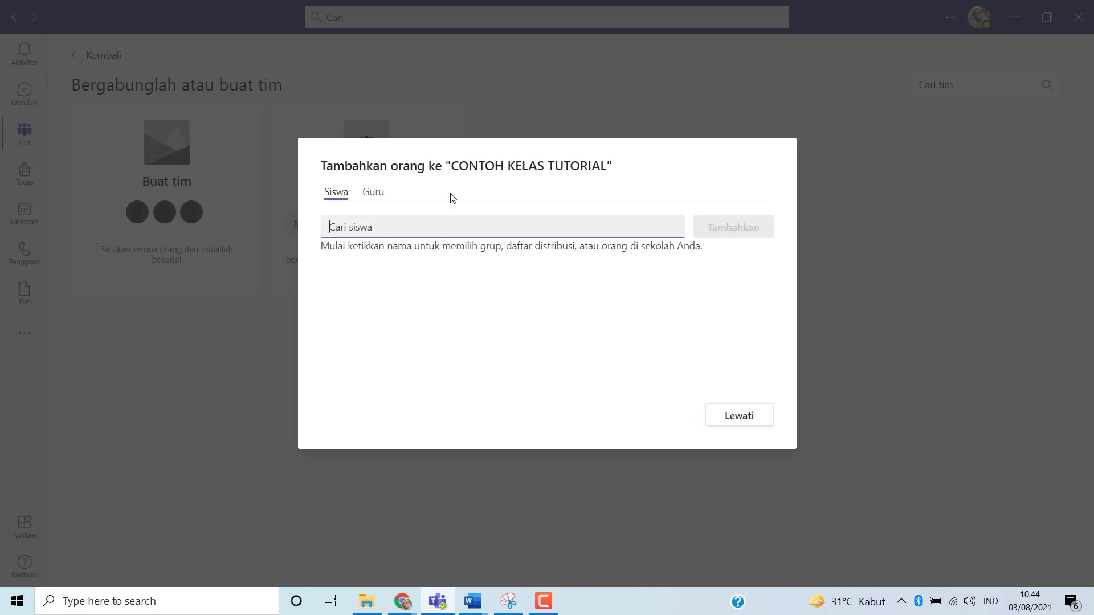
Step: Look up a fellow teacher by name and select the matching person as a Guru for the team
left_click(374, 192)
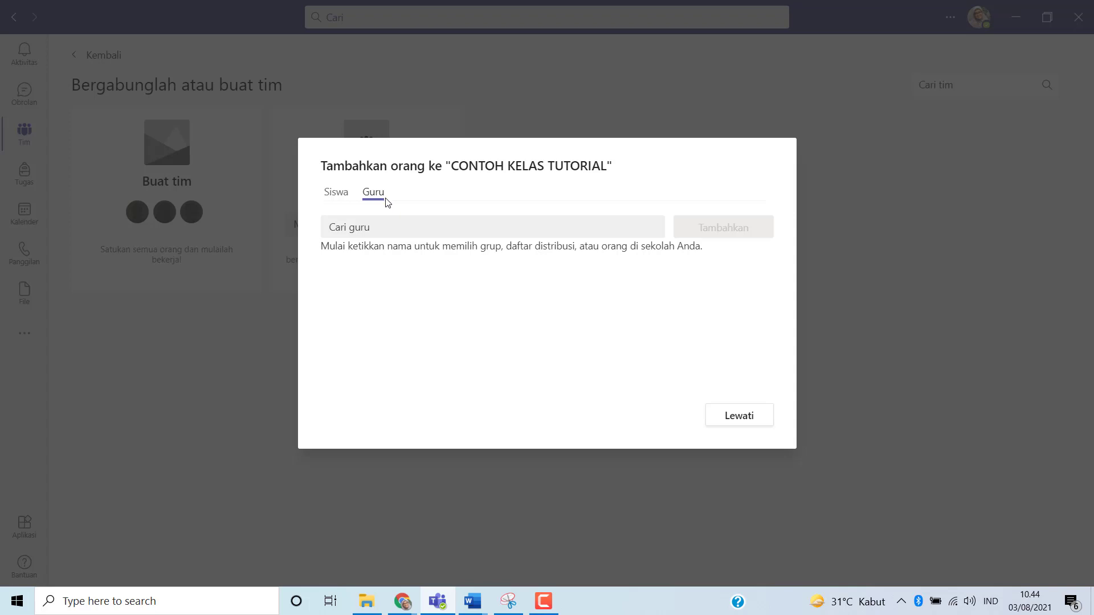
left_click(387, 231)
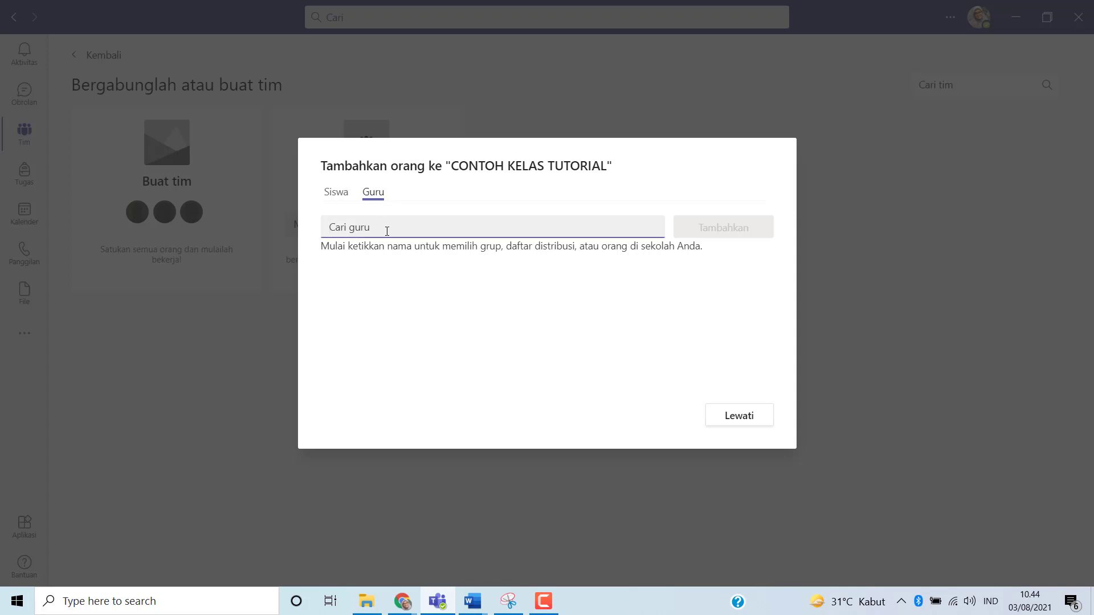
type("sy")
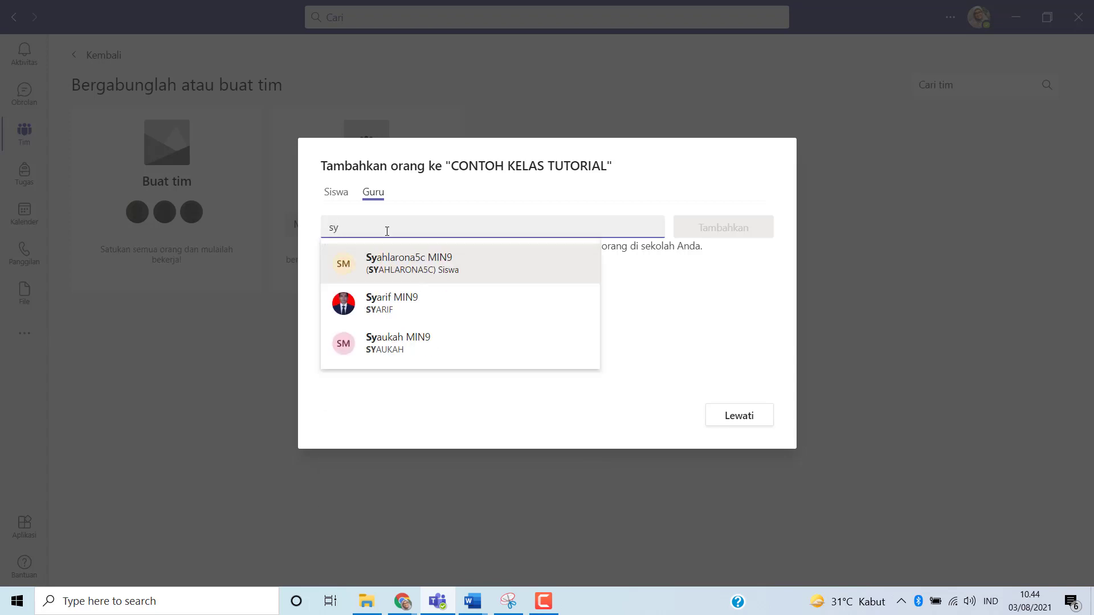
key("BackSpace")
type("ar")
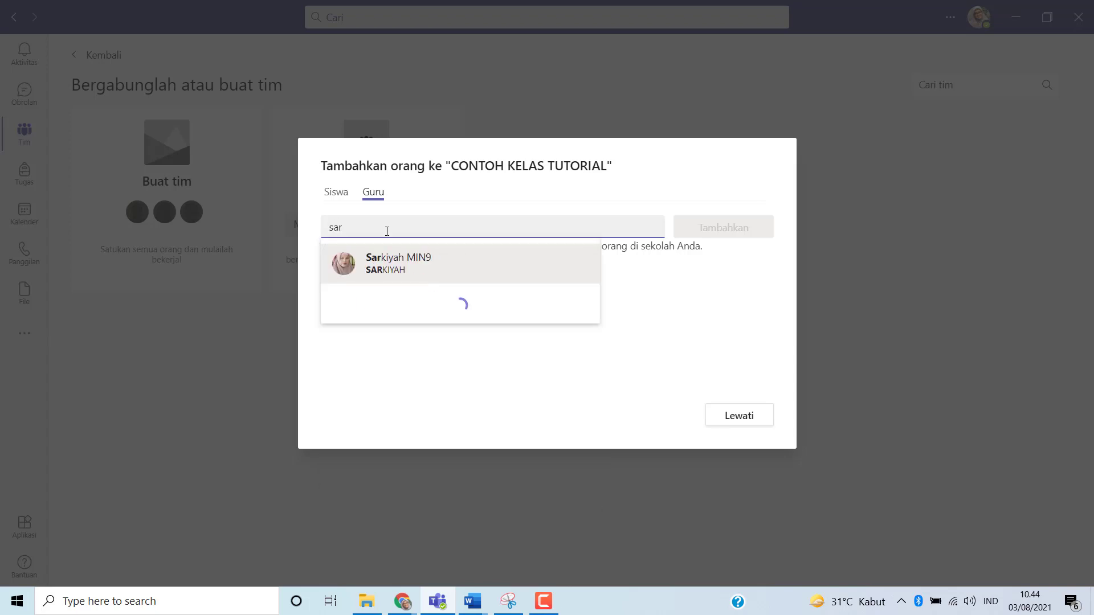
left_click(409, 279)
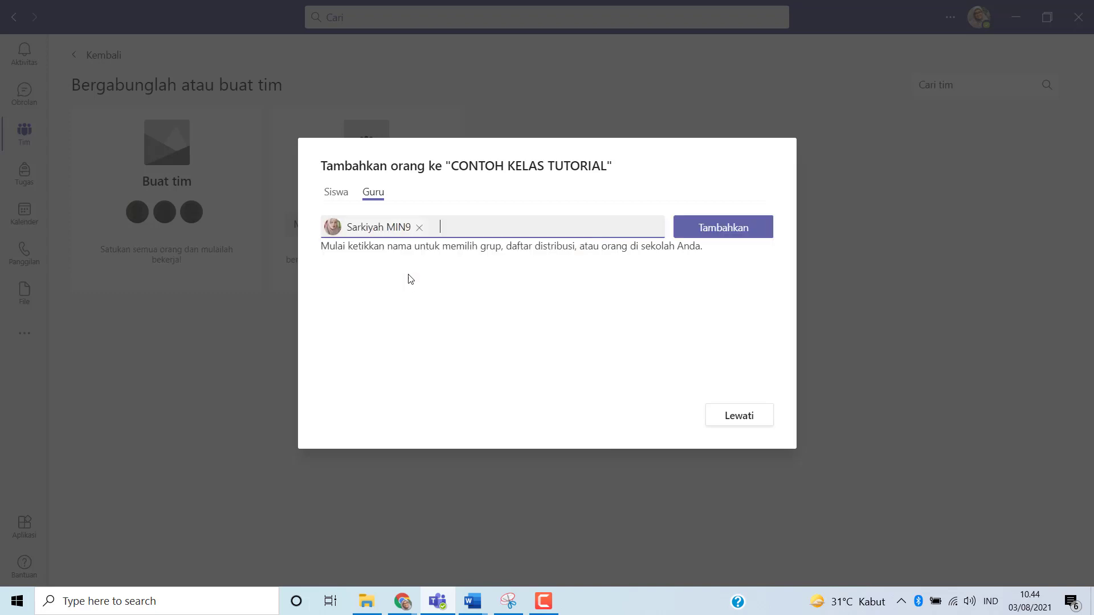
Step: Select the student accounts Siswa6c1 MIN9 and Siswa6a1 MIN9 as Siswa for the team
left_click(337, 192)
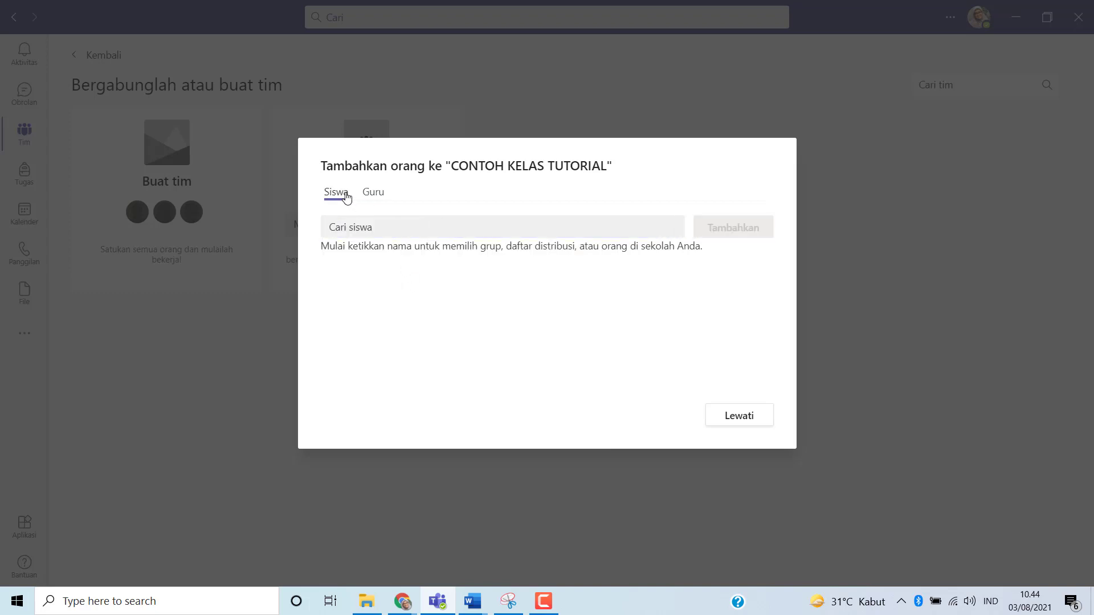
left_click(372, 231)
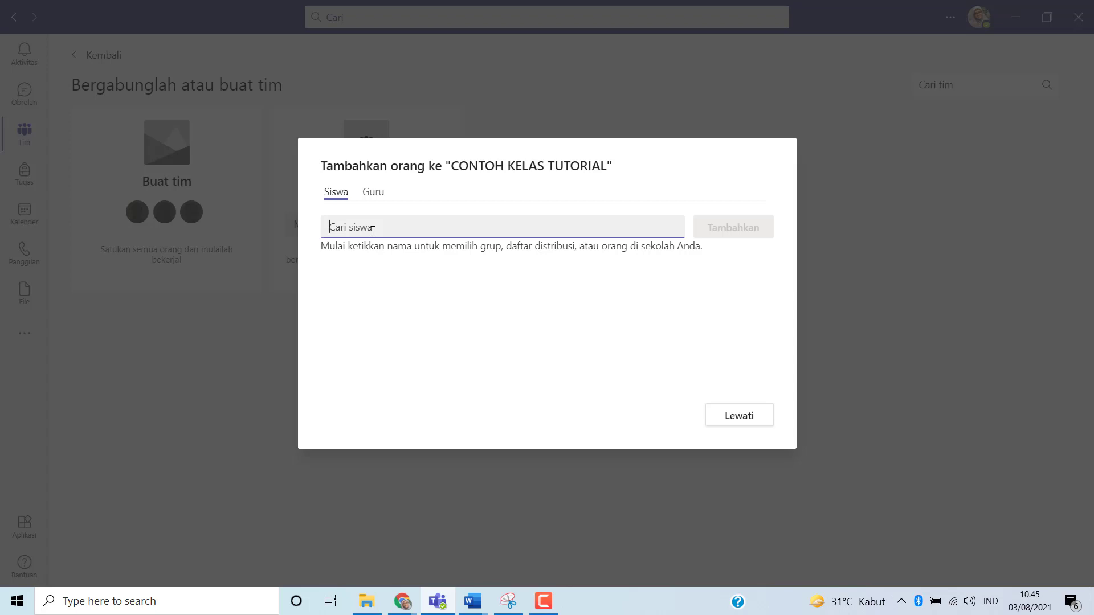
type("si")
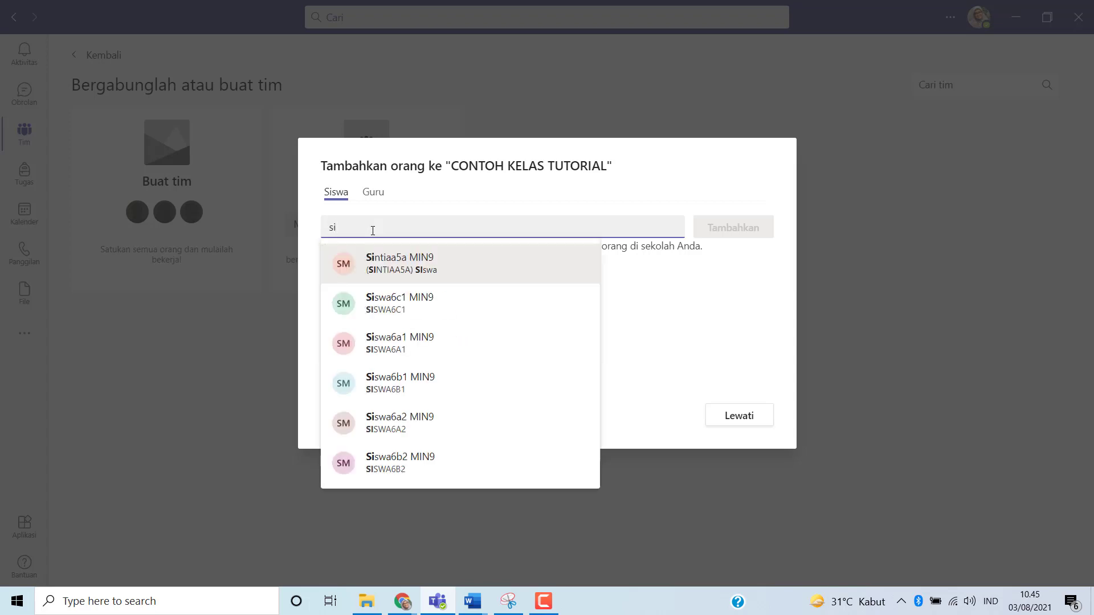
left_click(404, 312)
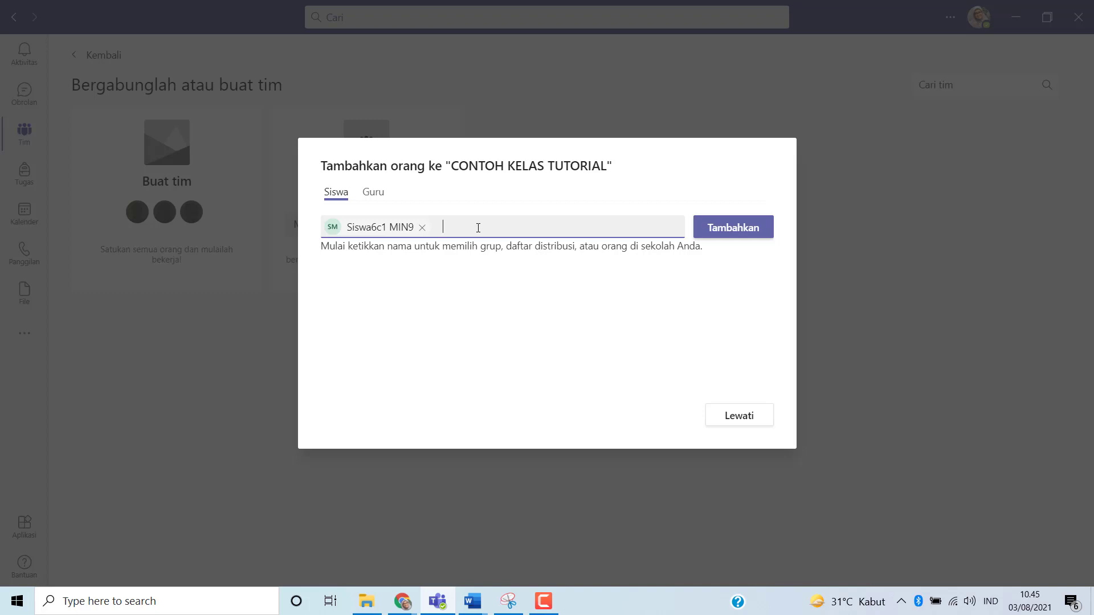
type("si")
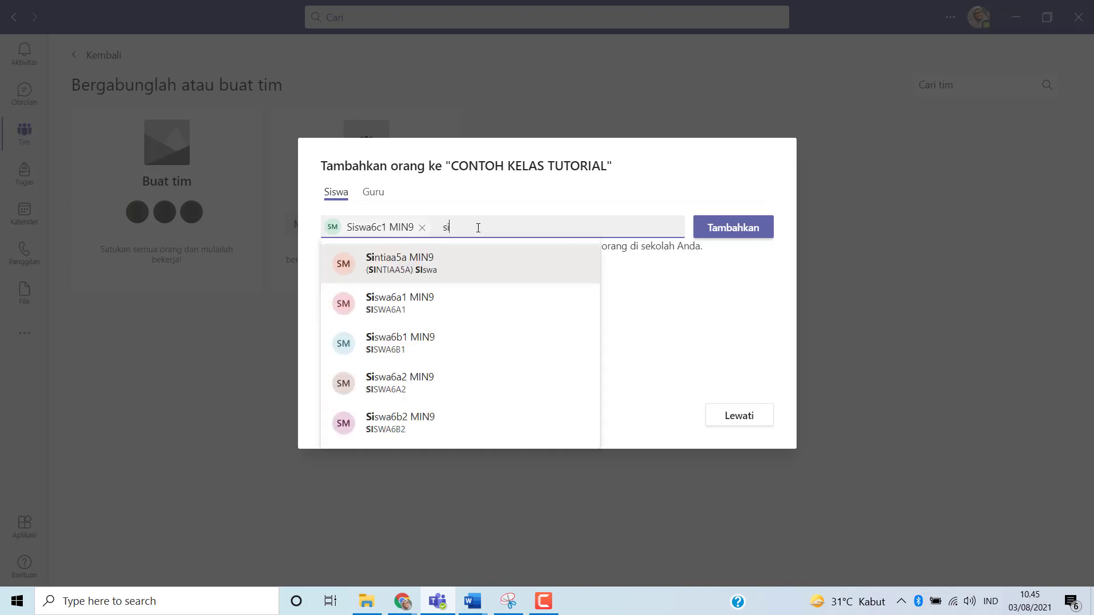
left_click(468, 306)
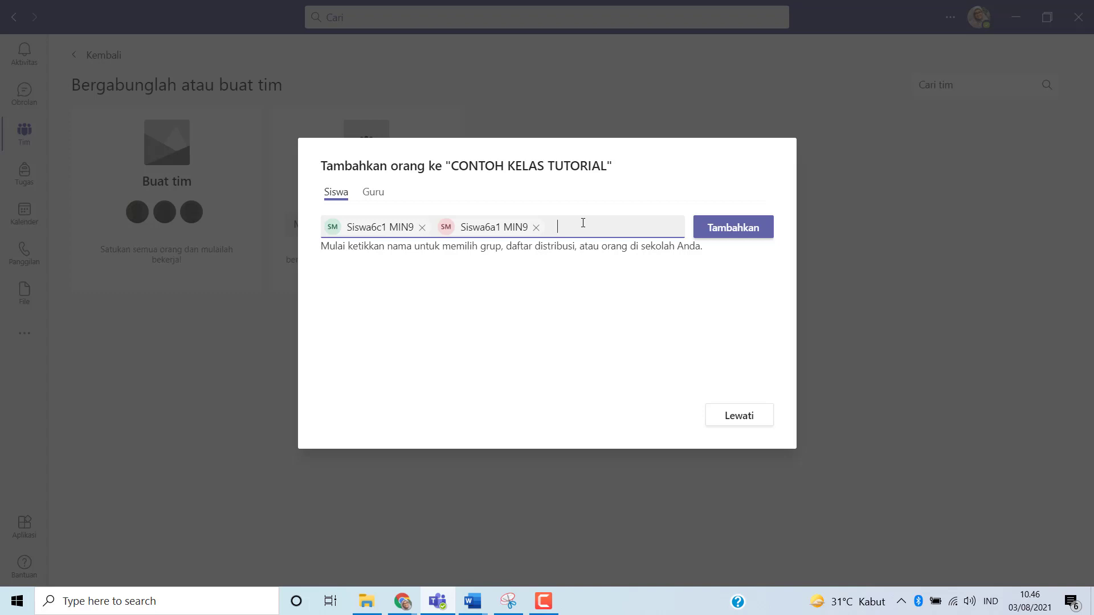
Step: Select one more student, from class 5a, and take that student out of the selection again
type("ib")
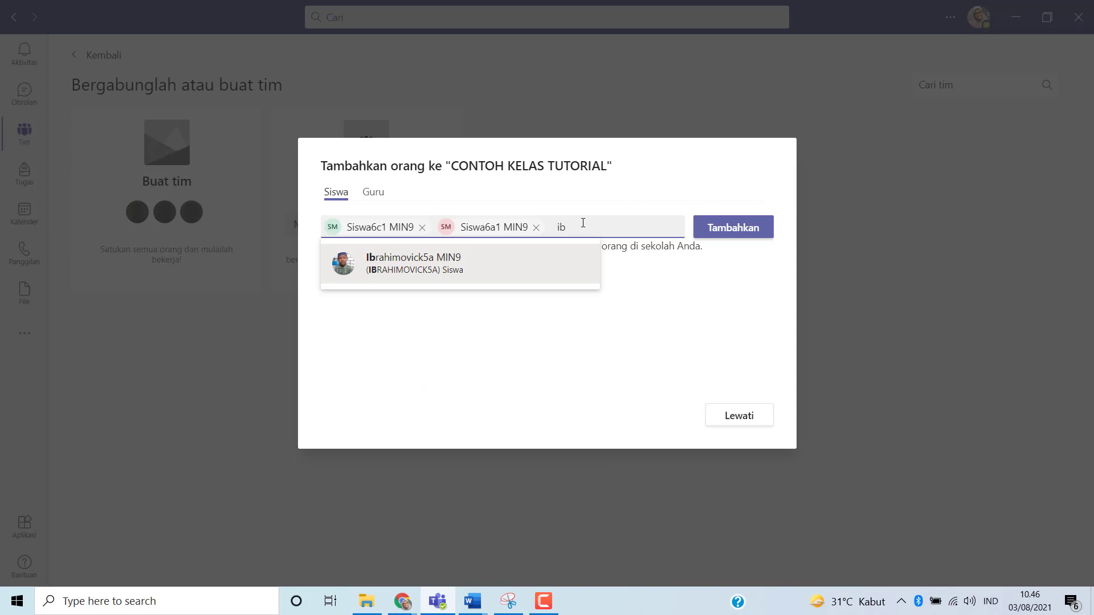
left_click(500, 281)
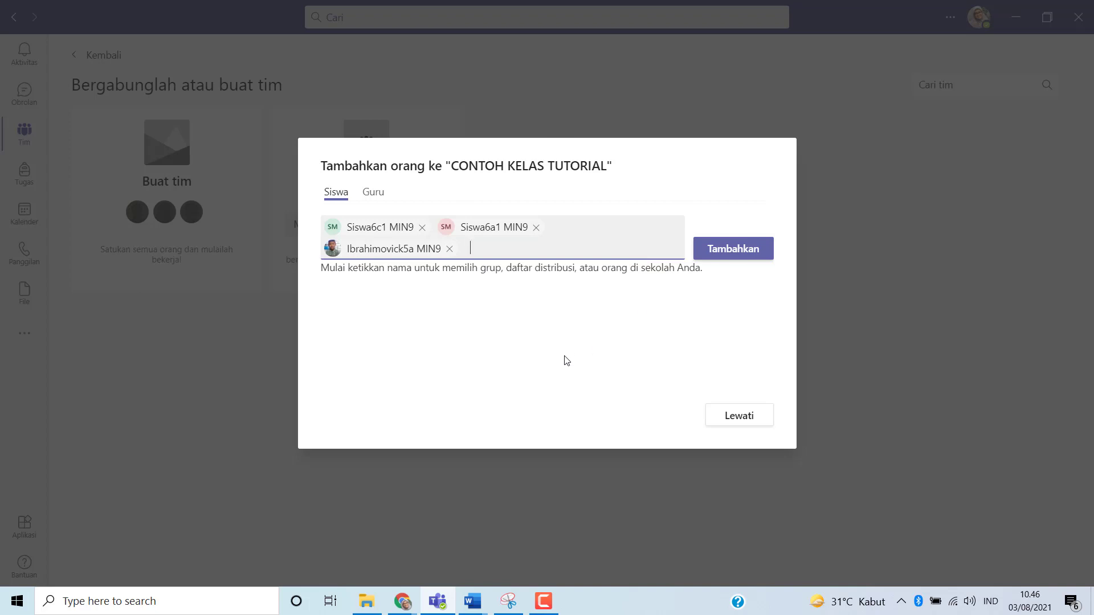
left_click(450, 249)
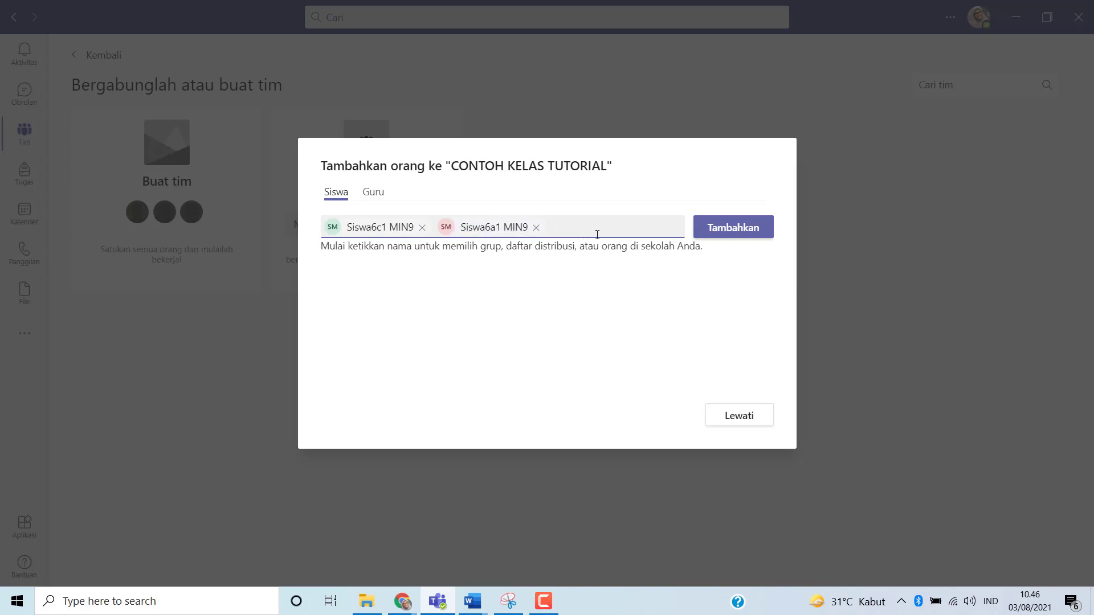
Step: Add the two selected students to the team and finish the member setup
left_click(722, 228)
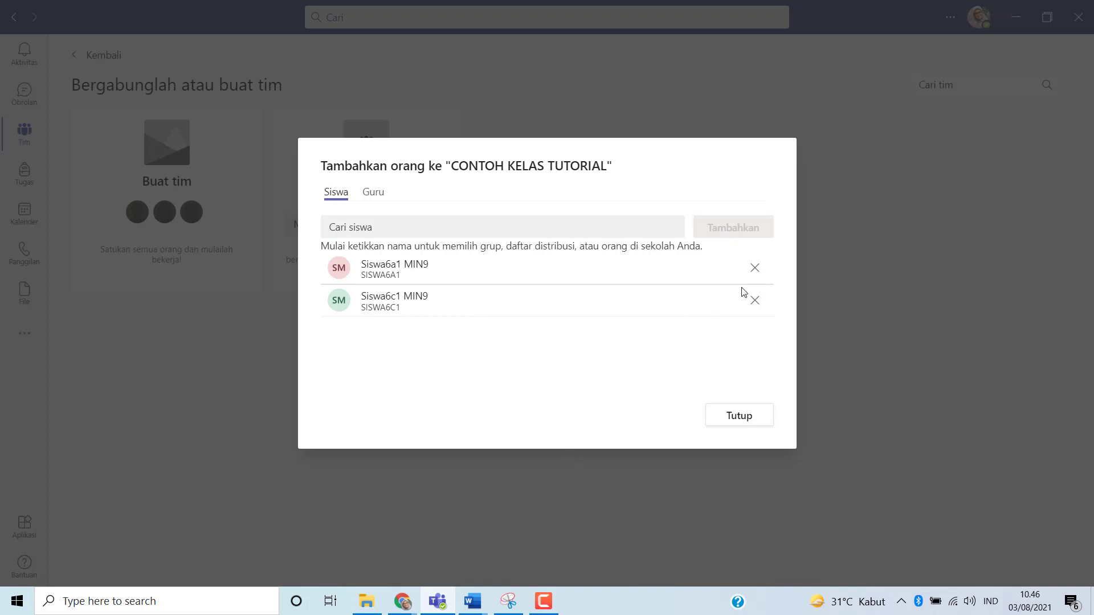
left_click(745, 418)
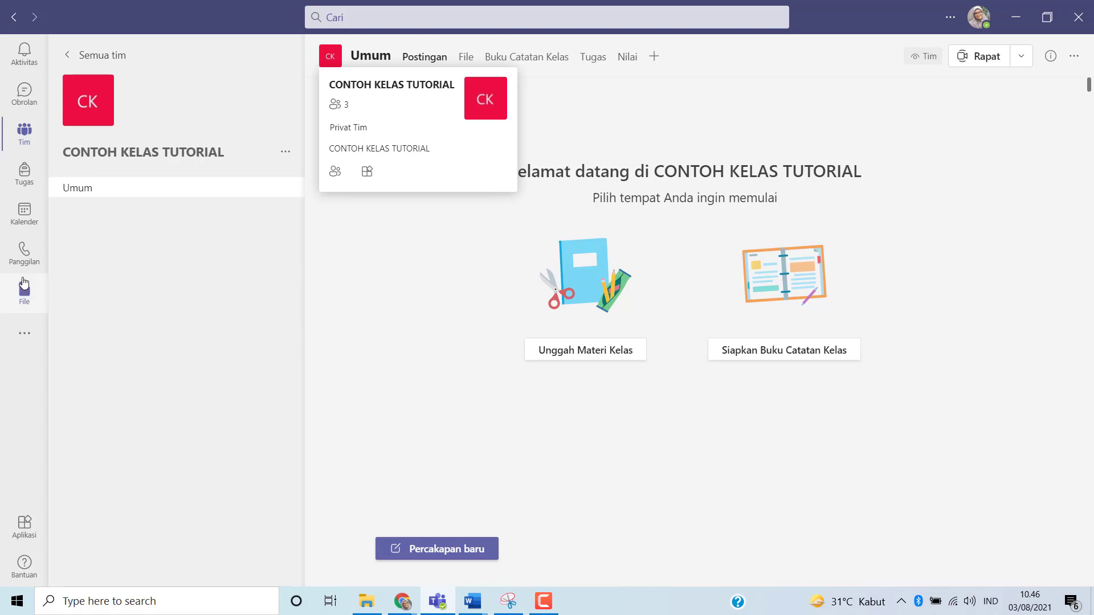
Step: Start a new Tugas in the Umum channel of the CONTOH KELAS TUTORIAL team
left_click(186, 259)
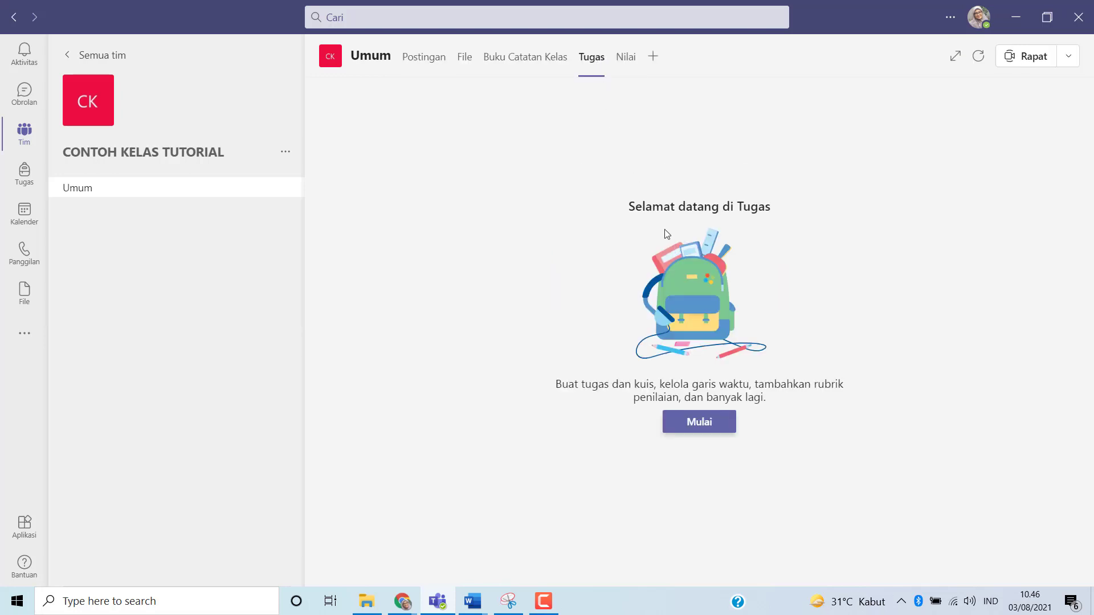
left_click(718, 423)
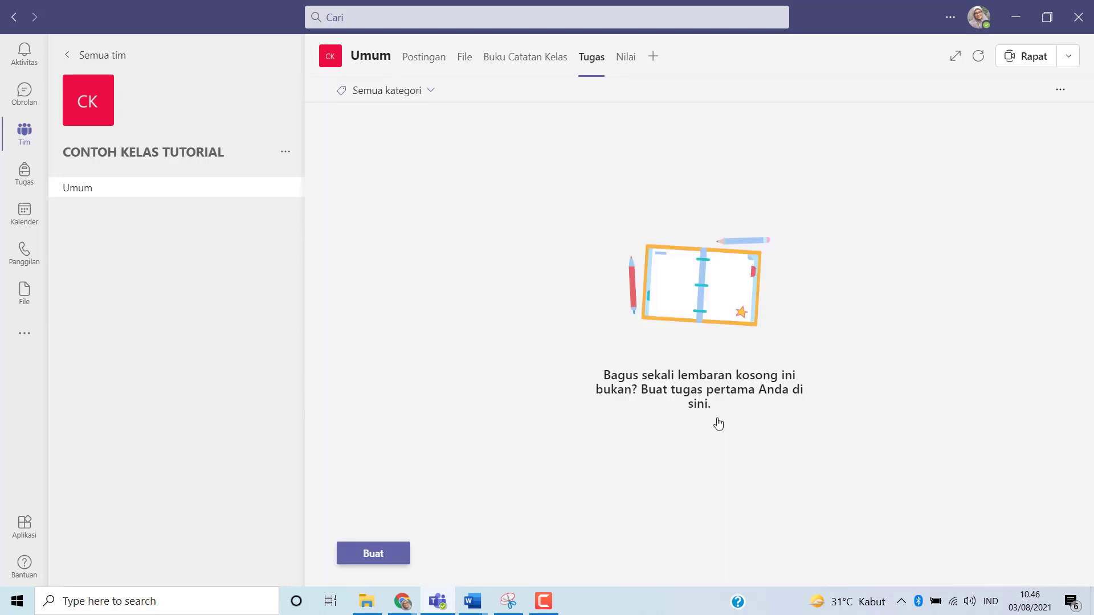
left_click(399, 563)
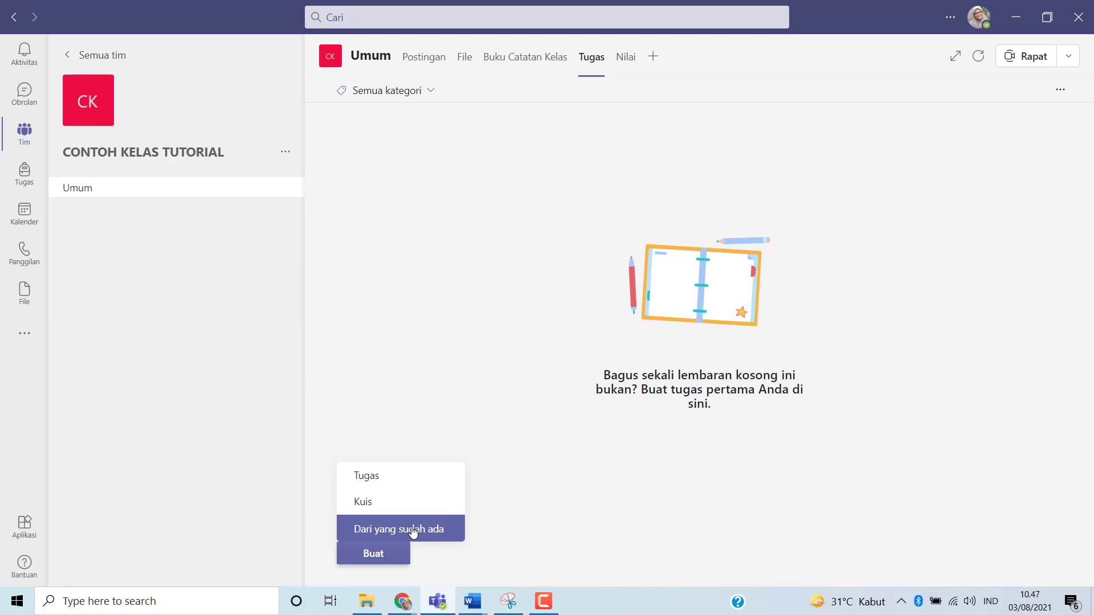
left_click(395, 482)
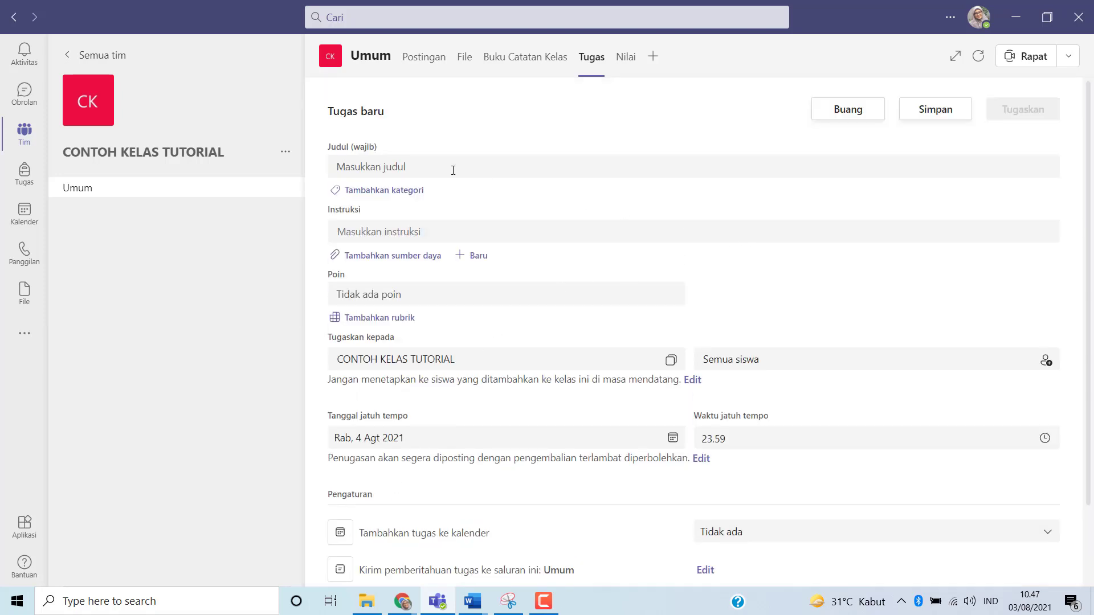
left_click(431, 169)
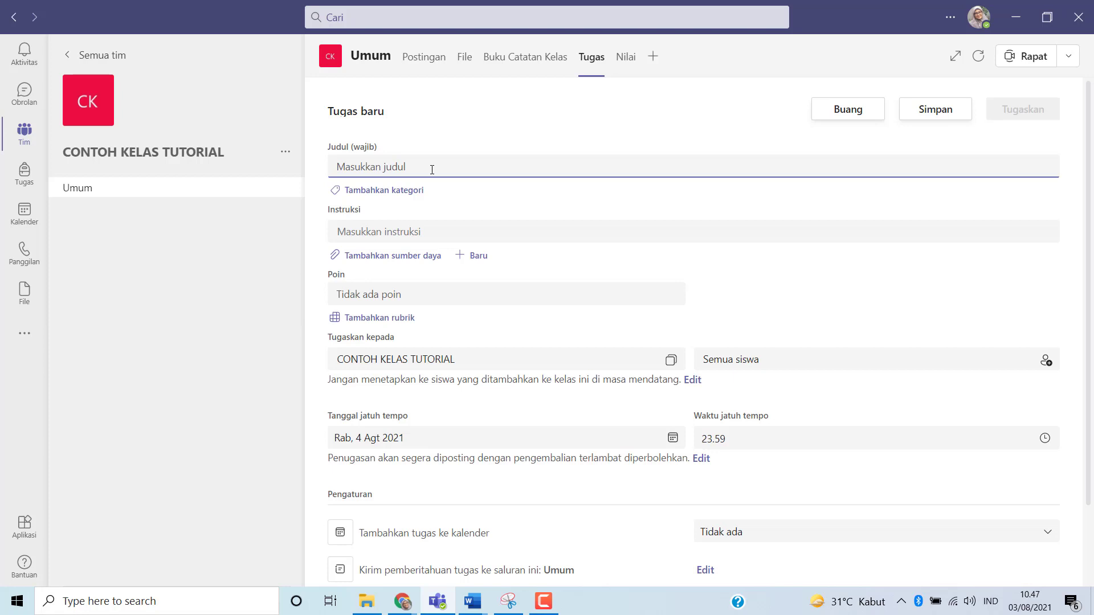
type("T")
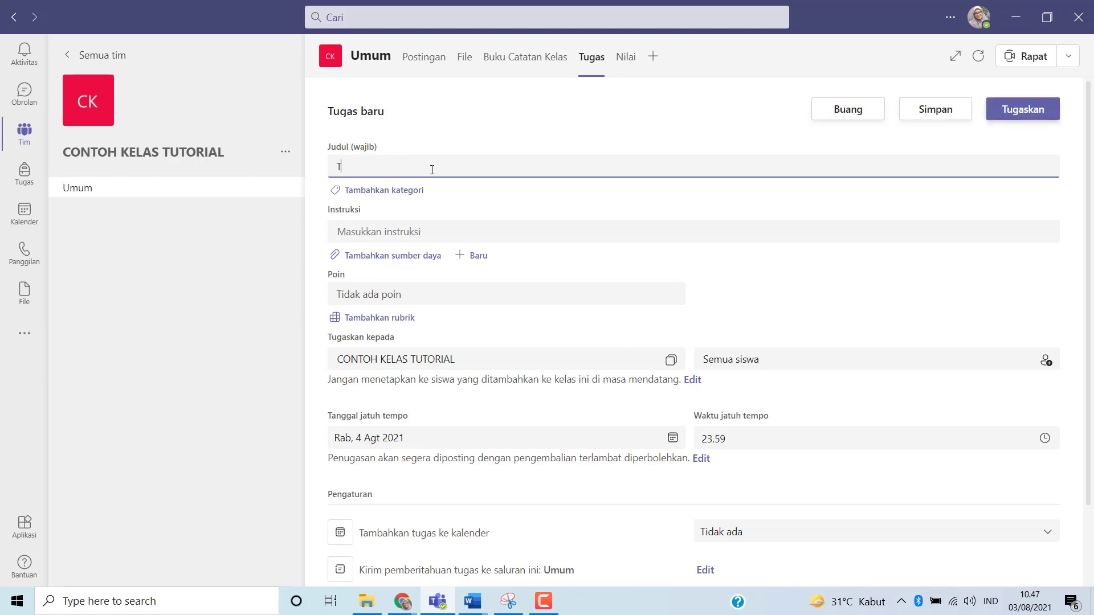
type("EMA 2")
key("ctrl+a")
key("BackSpace")
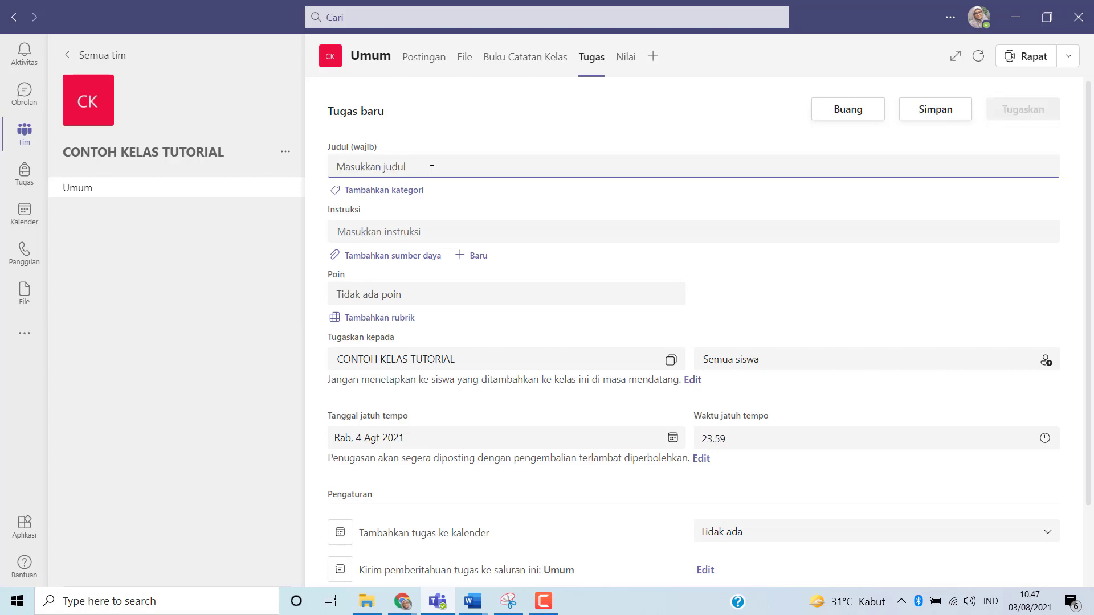
Step: Title the assignment "MEMBUAT PERTANYAAN SESUAI TEKS DENGAN RUMUS 5W + 1 H (ADIK SIMBA)"
type("MEMBUAT PER")
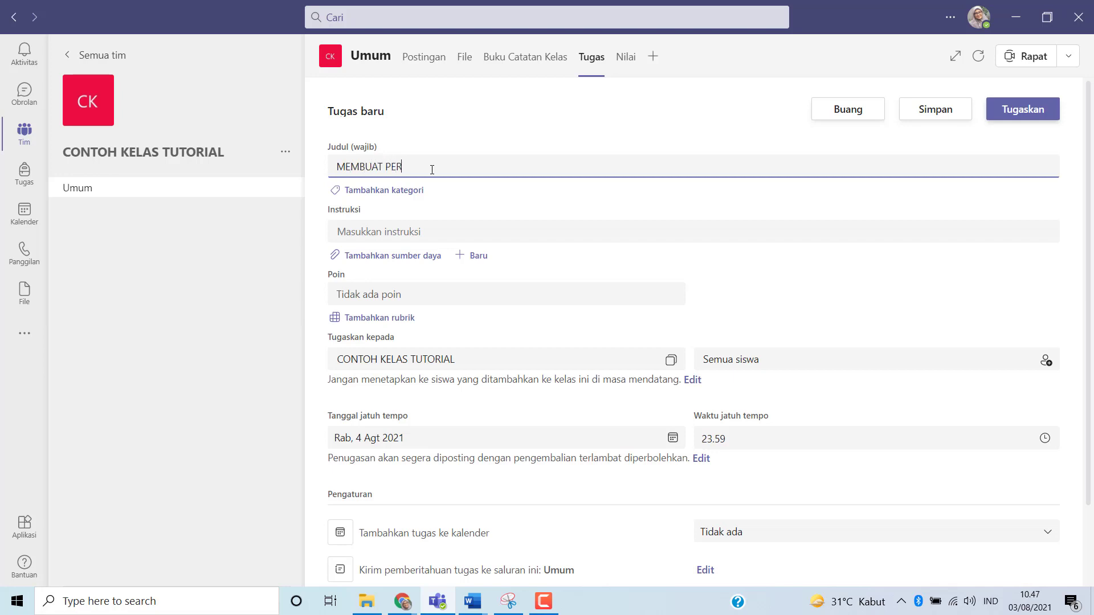
type("TANYAAN SE")
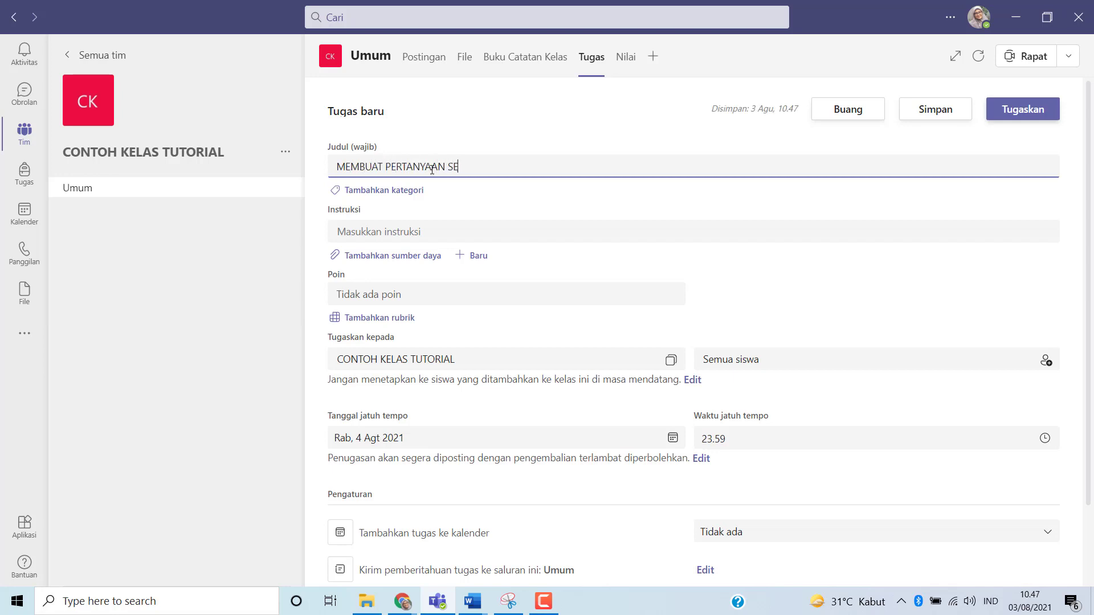
type("SUAI TESK")
key("BackSpace")
key("BackSpace")
type("KS DENGAN RUMUS")
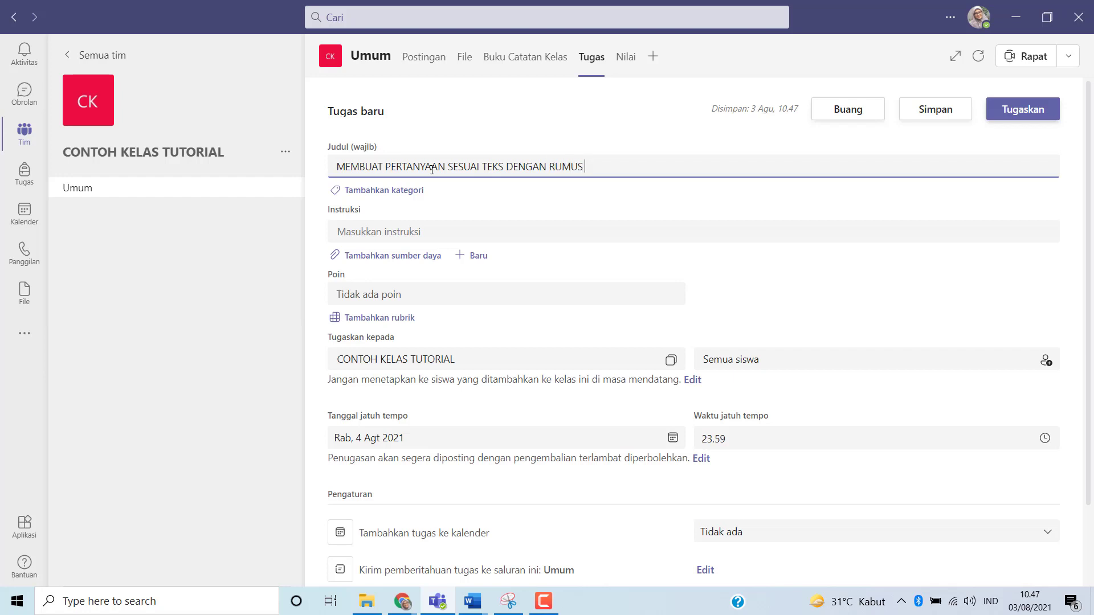
type(" 5W + 1 h (ADIK SIMBAK")
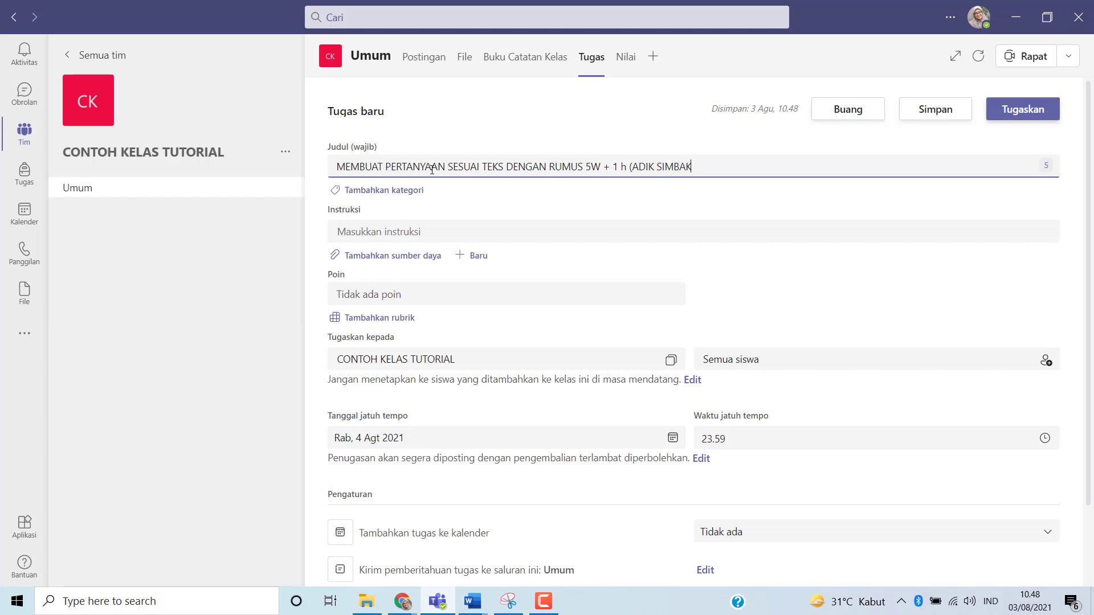
key("BackSpace")
type(")")
key("BackSpace")
type("H")
Step: Enter "Bacalah teks yang berjudul "Pahlawan Kemerdekaan" di BUPENA 6A Halaman 51" as the assignment instruction, followed by a new line
left_click(439, 232)
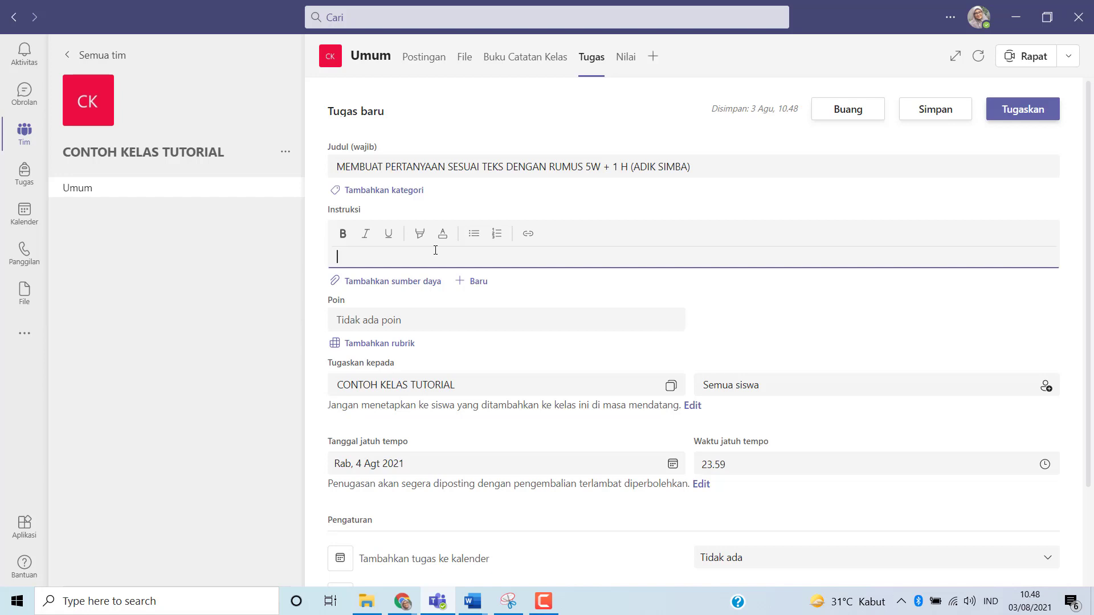
type("Bacalah teks yang berjudul \"pahlawan Kem")
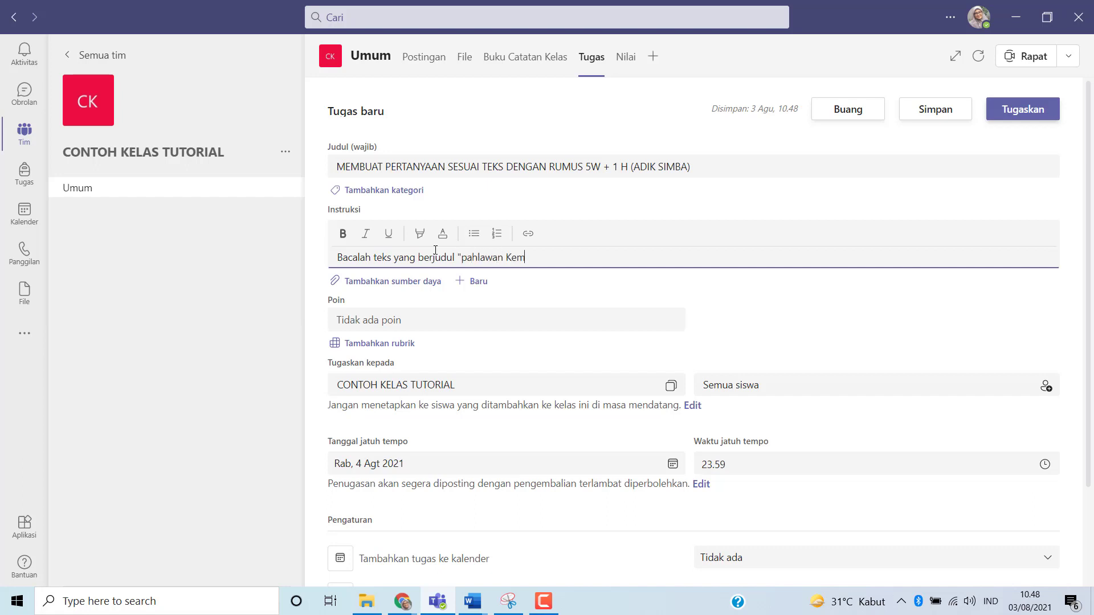
type("erdekaan\"")
left_click(466, 258)
key("BackSpace")
type("P")
left_click(578, 258)
type("di B")
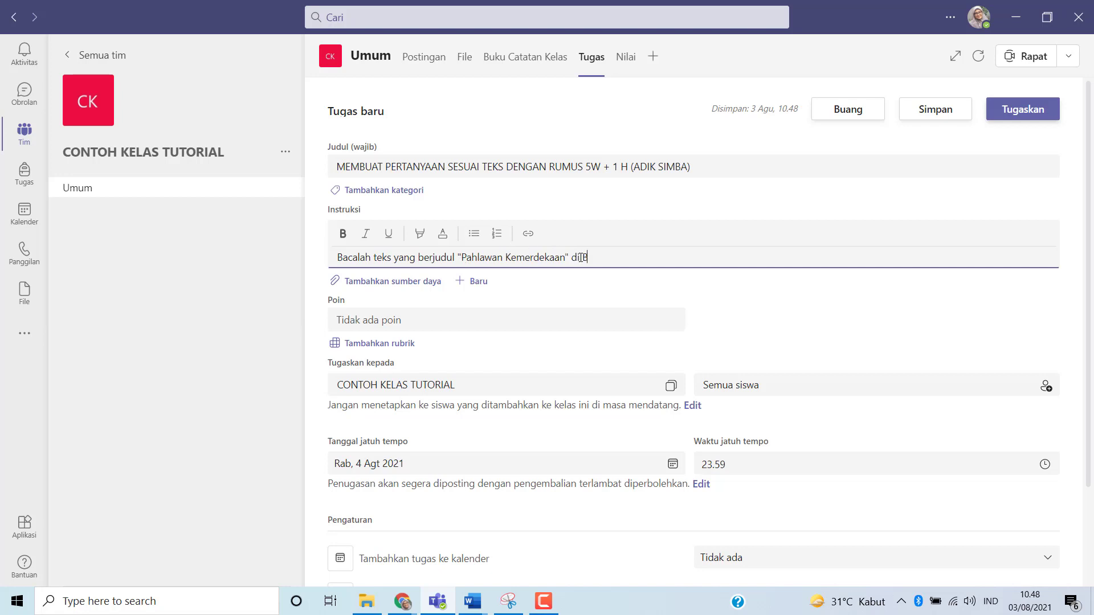
type("UPENA 6A Halaman 51")
key("Return")
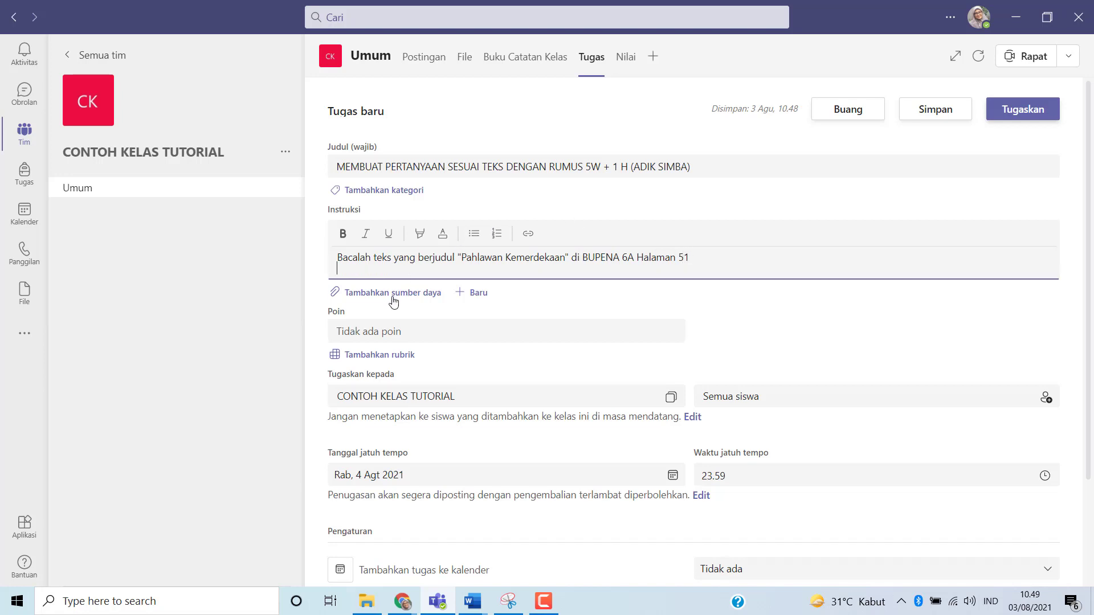
triple_click(339, 259)
left_click(497, 234)
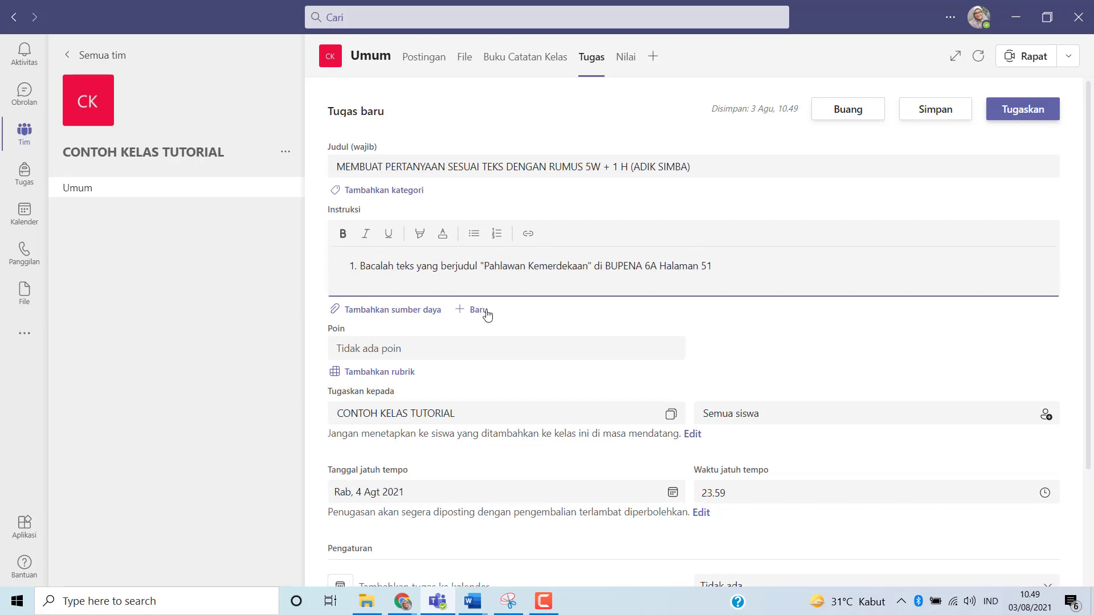
key("BackSpace")
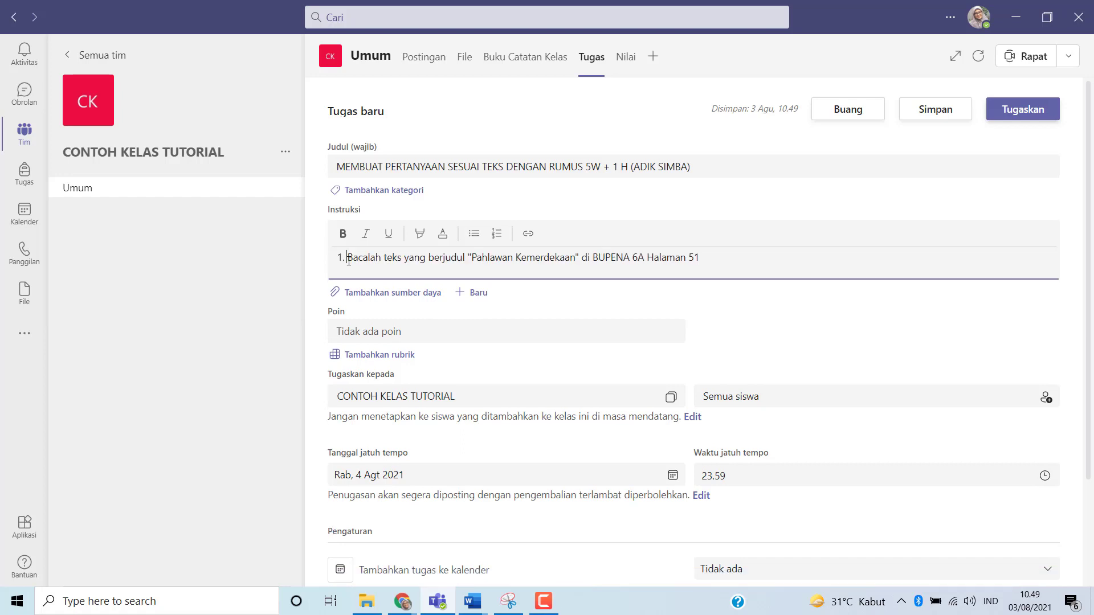
key("BackSpace")
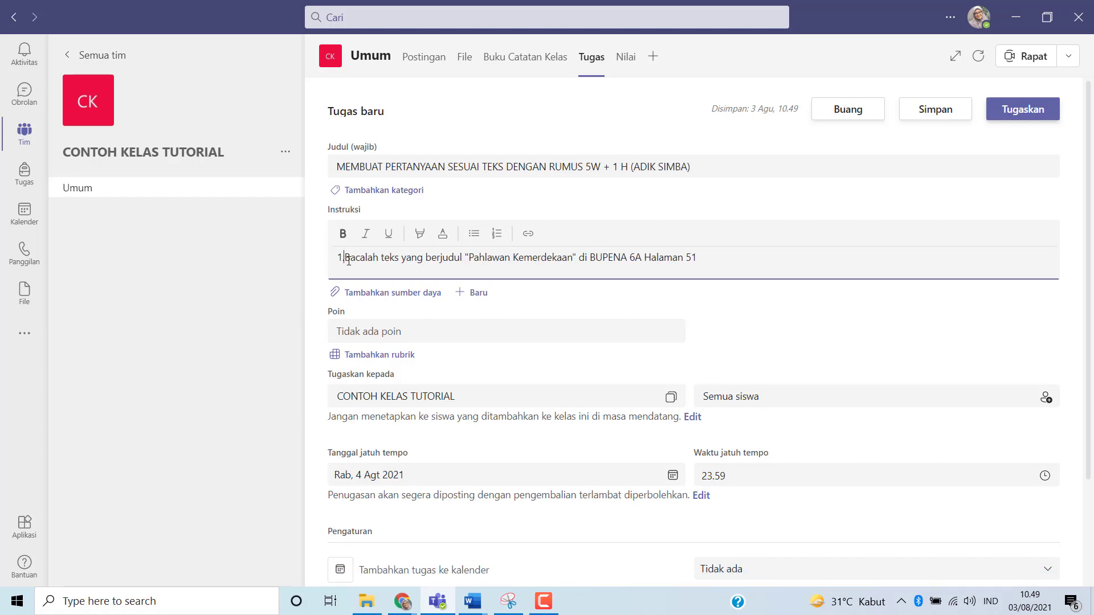
Step: Insert the line "Cermati intruksi berikut dengan baik !" above the reading instruction
type("Cer")
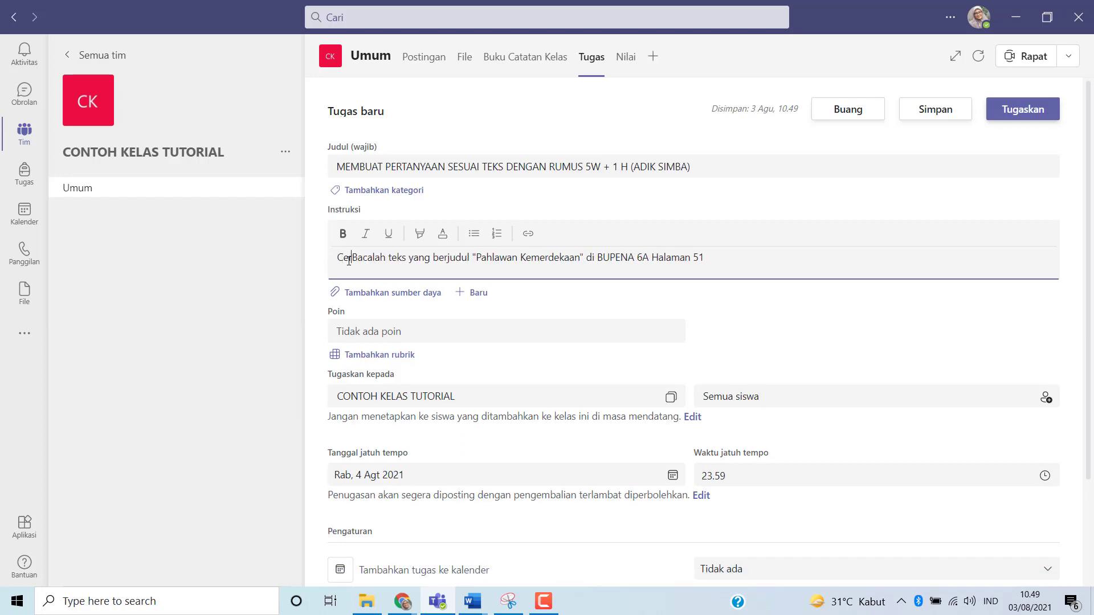
type("mati int")
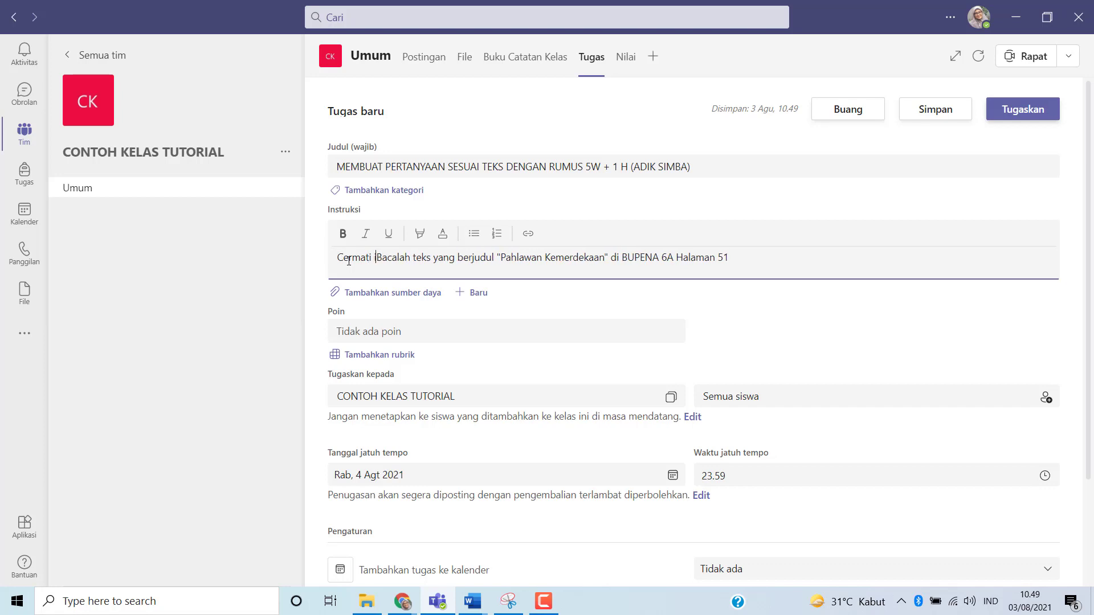
type("ruksi ber")
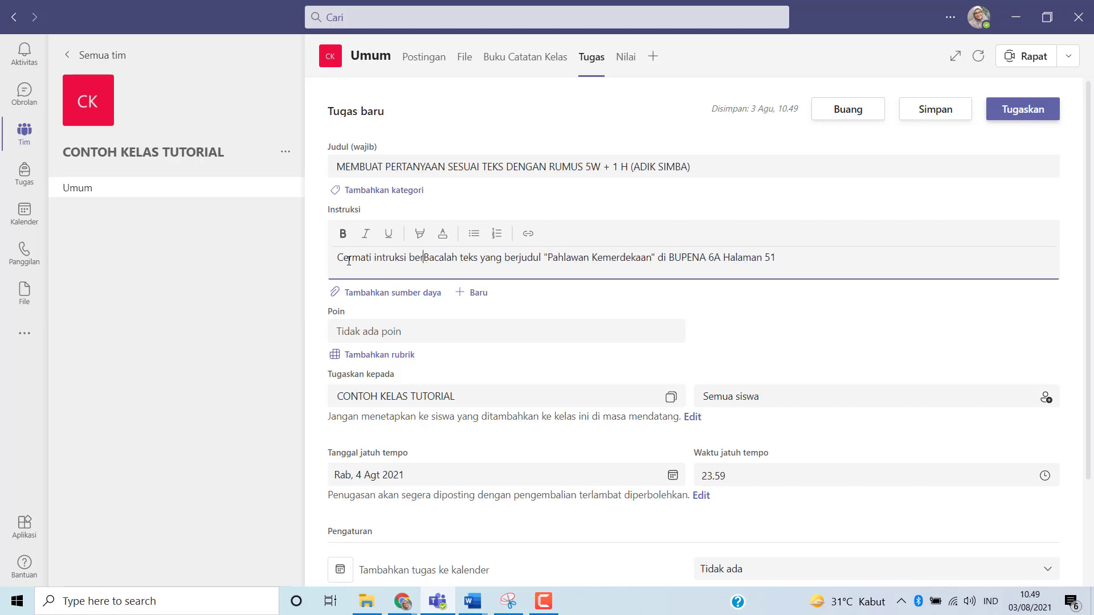
type("ikut dengan ba")
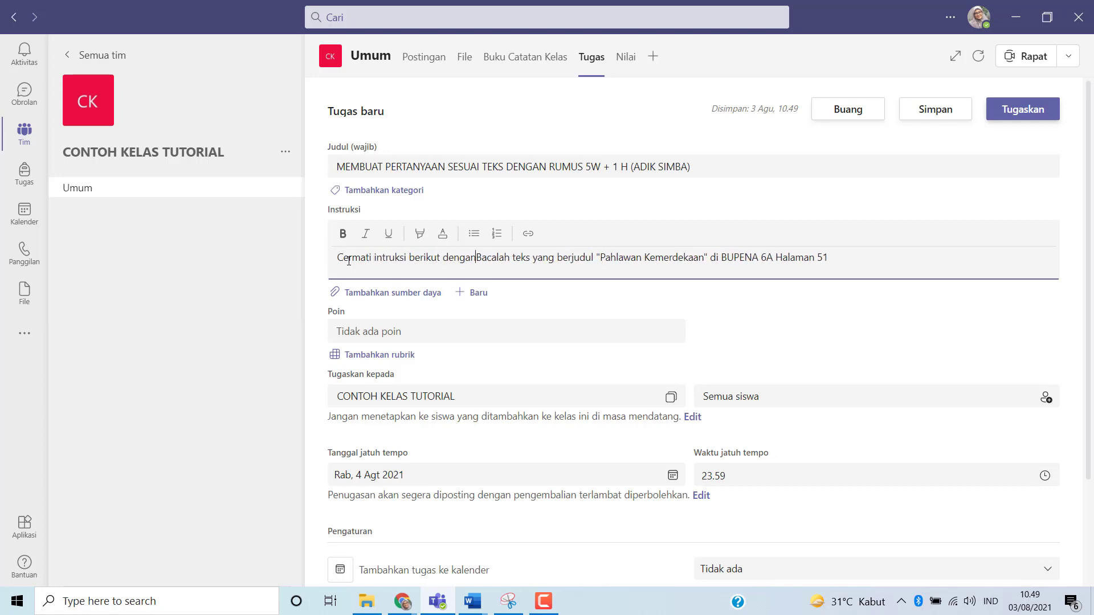
type("ik !")
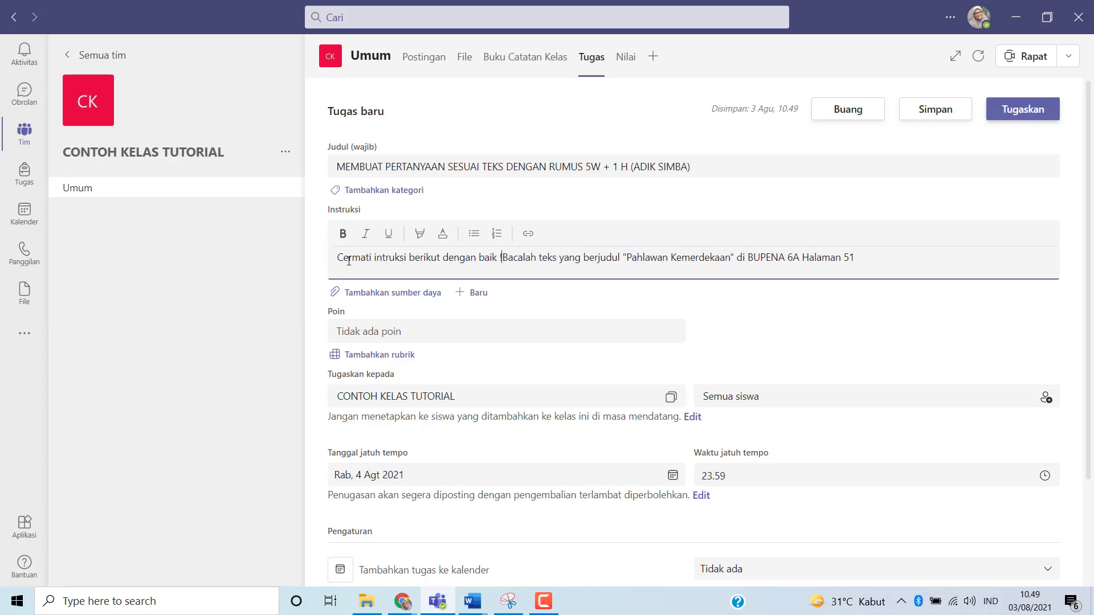
key("Return")
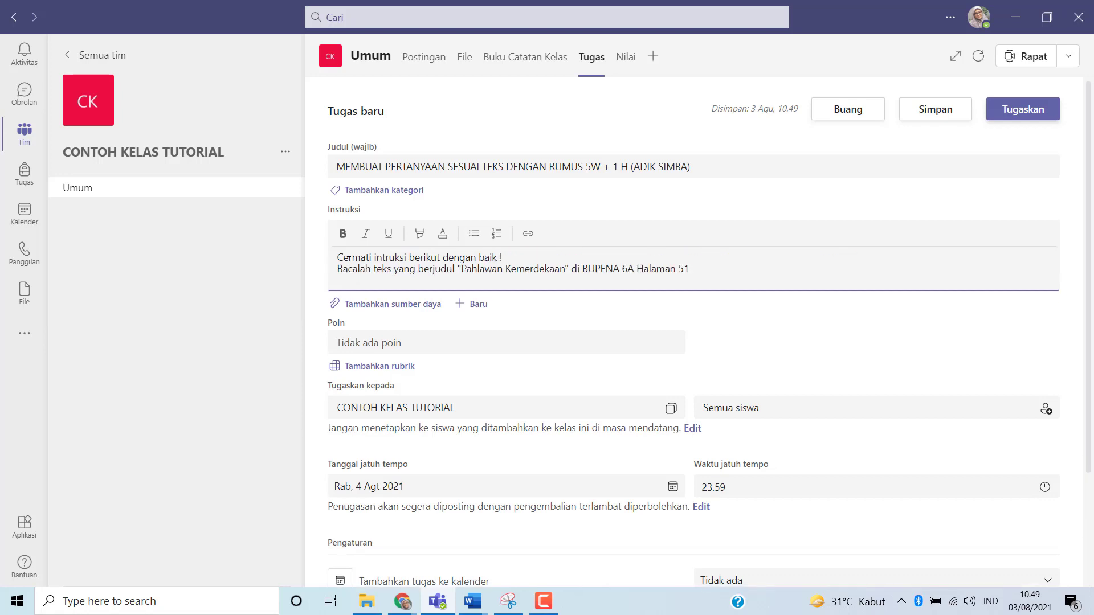
Step: Turn the reading instruction into item 1 of a numbered list and end it with a period
type("1.")
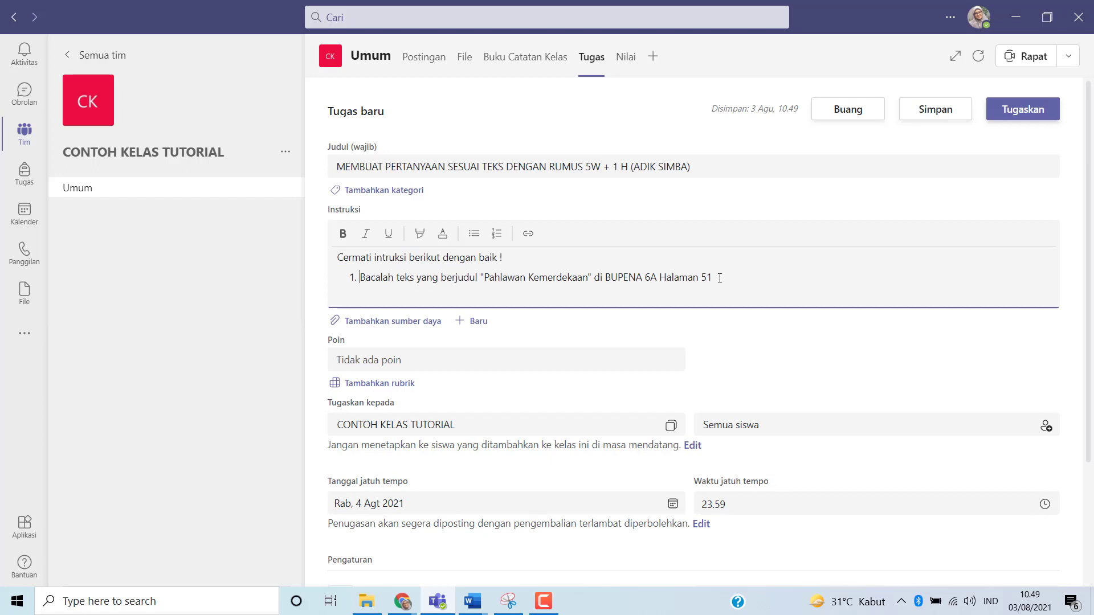
left_click(720, 278)
type(".")
Step: Add list item 2, "Setekah membaca buatlah 5 pertanyaan sesuai teks tersebut di buku tulis.", and start a third item
key("Return")
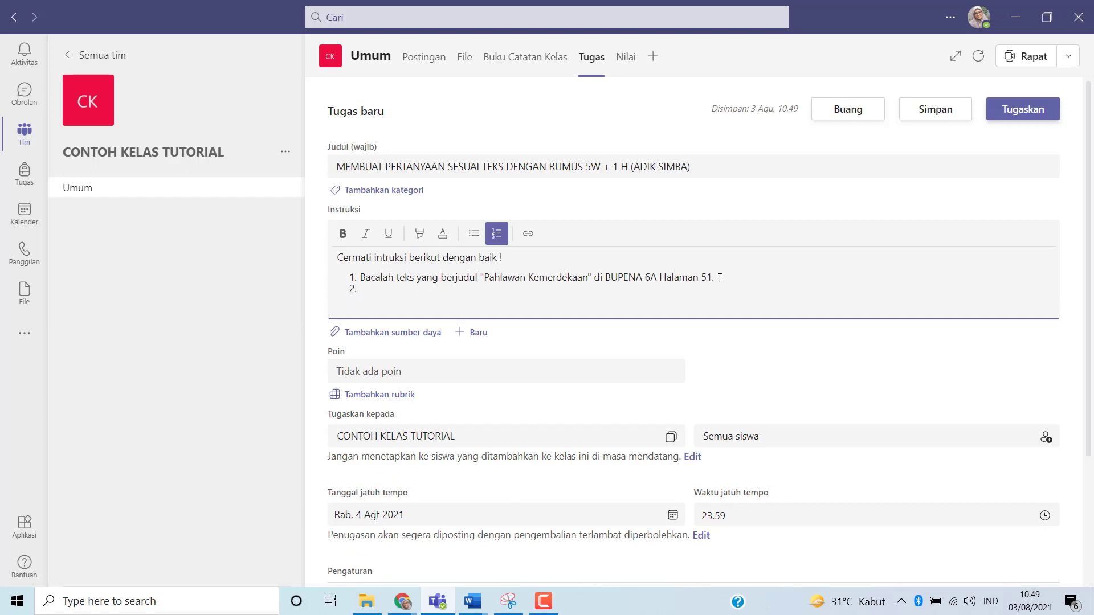
type("Seet")
key("BackSpace")
type("tekah membaca buatlah 5 pert")
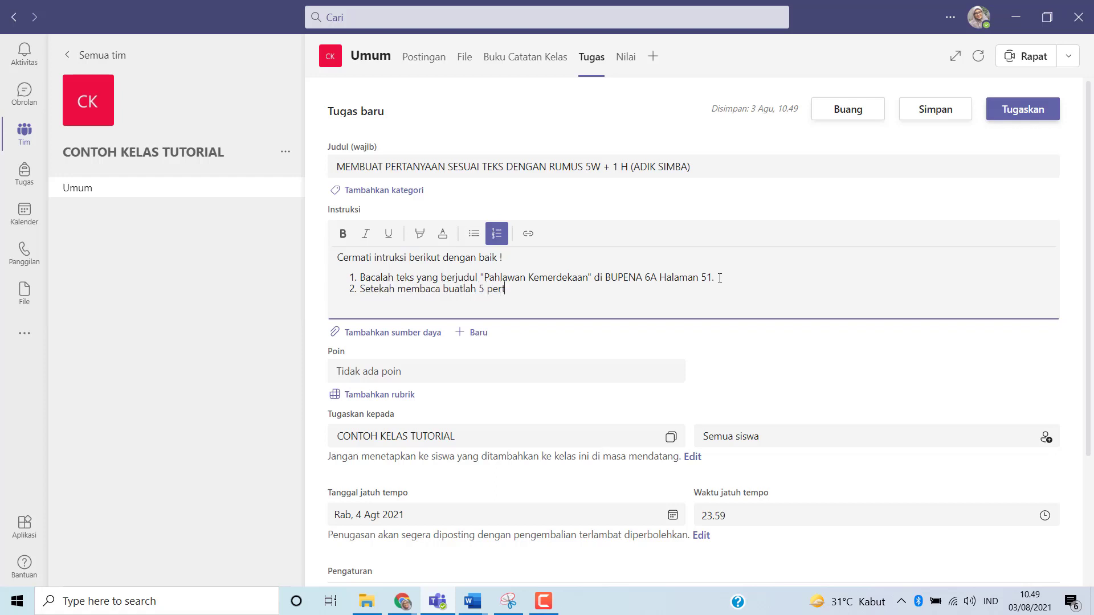
type("anyaan sesuai tesk")
key("BackSpace")
key("BackSpace")
key("BackSpace")
type("eks tersebut di buku ")
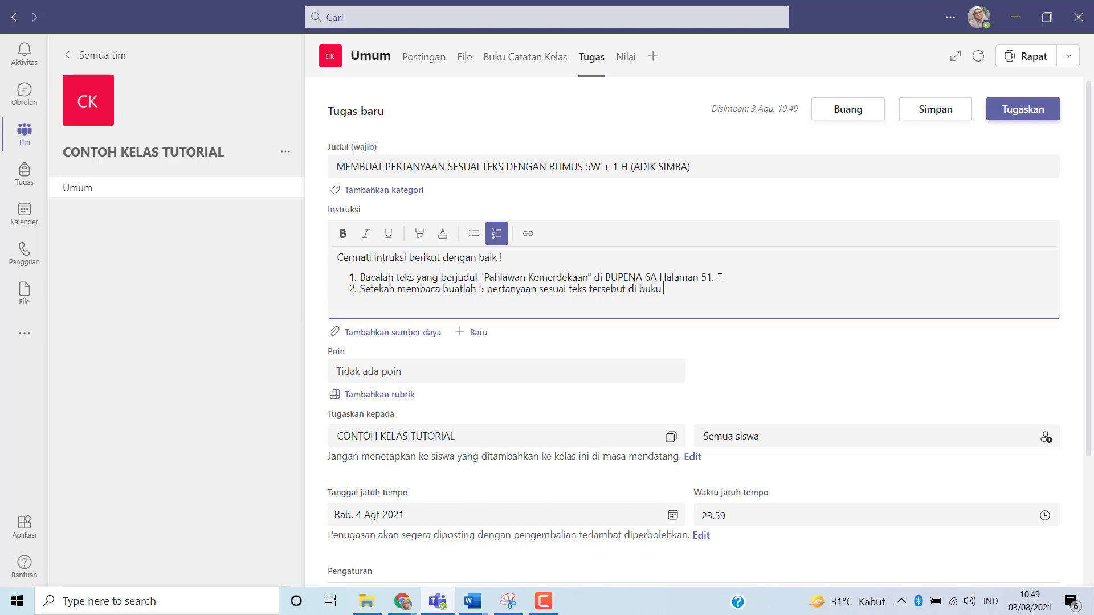
type("tulis.")
key("Return")
type("P")
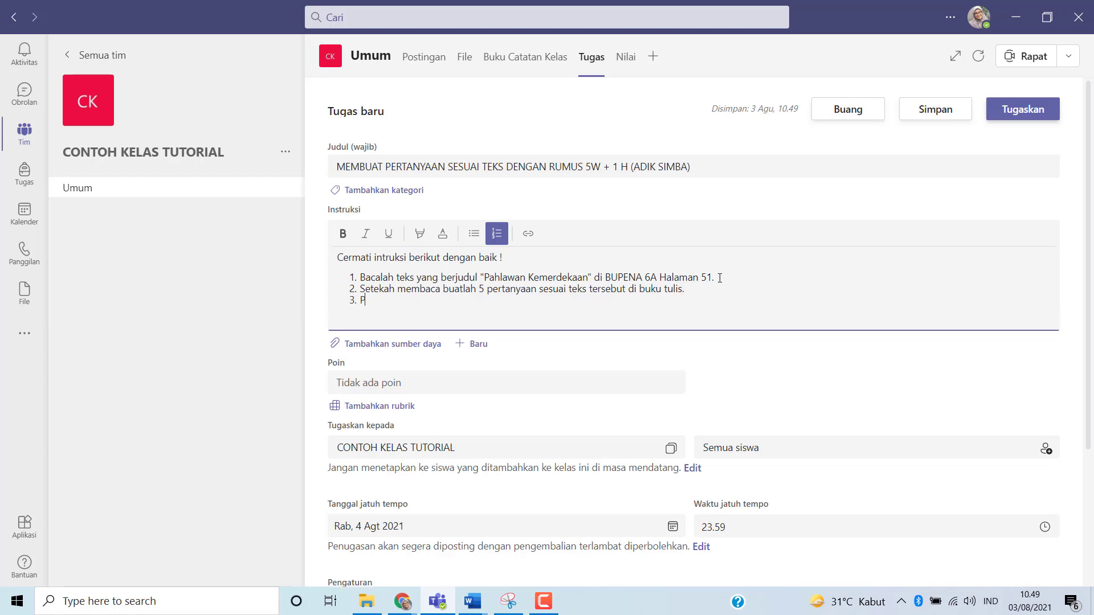
type("erhatikan t")
key("BackSpace")
type("e")
key("BackSpace")
type("penulis")
type("an ")
type("e")
key("BackSpace")
key("BackSpace")
key("BackSpace")
key("BackSpace")
key("BackSpace")
key("BackSpace")
key("BackSpace")
key("BackSpace")
key("BackSpace")
key("BackSpace")
key("BackSpace")
key("BackSpace")
key("BackSpace")
key("BackSpace")
key("BackSpace")
key("BackSpace")
key("BackSpace")
key("BackSpace")
key("BackSpace")
key("BackSpace")
key("BackSpace")
key("BackSpace")
type("gunakan")
key("BackSpace")
key("BackSpace")
key("BackSpace")
key("BackSpace")
key("BackSpace")
key("BackSpace")
key("BackSpace")
Step: Enter "Gunakan ejaan yang benar saat menulis/ membuat pertanyaan" as list item 3 and end items 2 and 3 with exclamation marks
type("Gunakan ejaan yang benar")
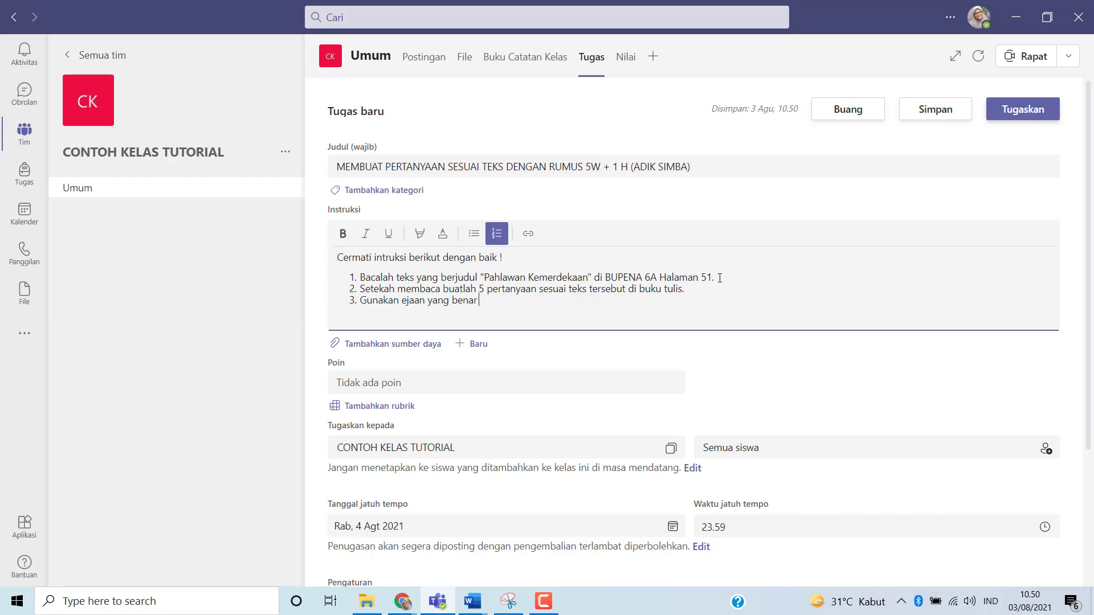
type("saat menulis/ membuat pertanyaan")
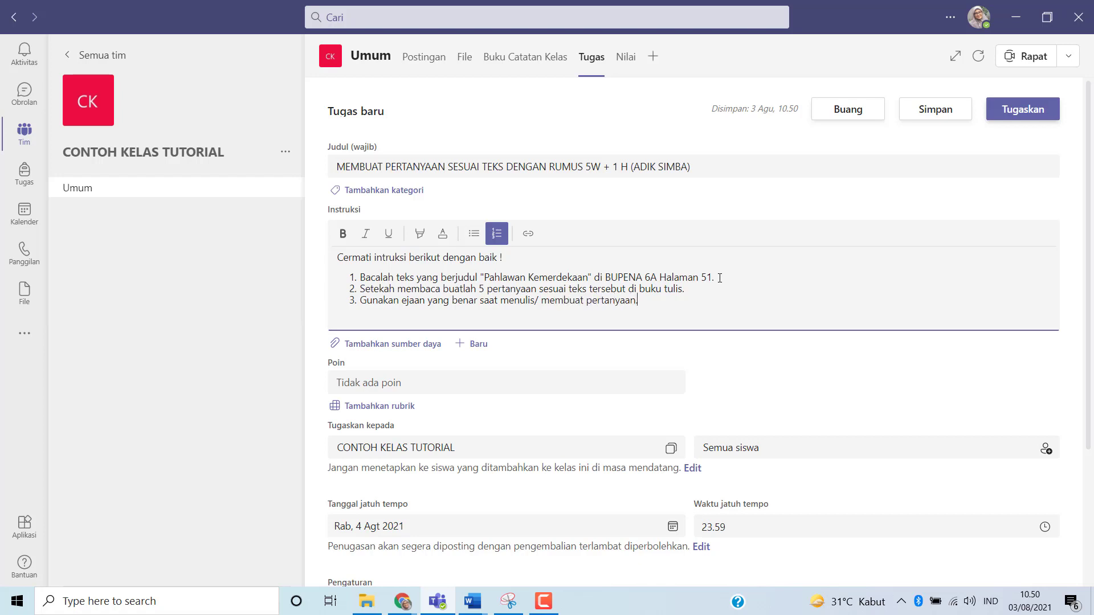
type("!!")
Step: Set the assignment's points to 100
scroll(444, 357, "down", 3)
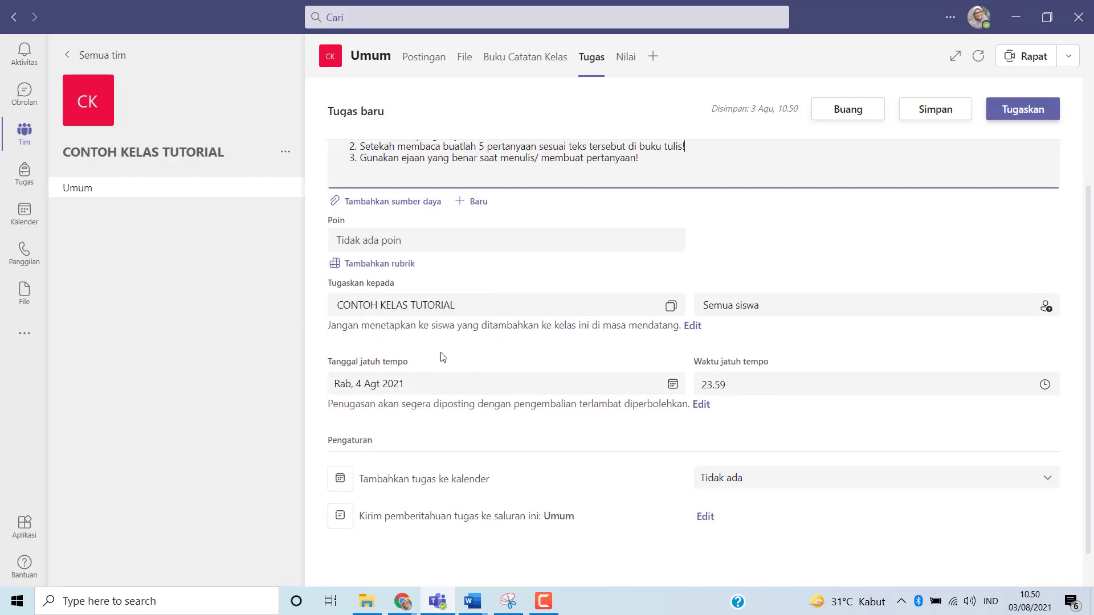
left_click(401, 238)
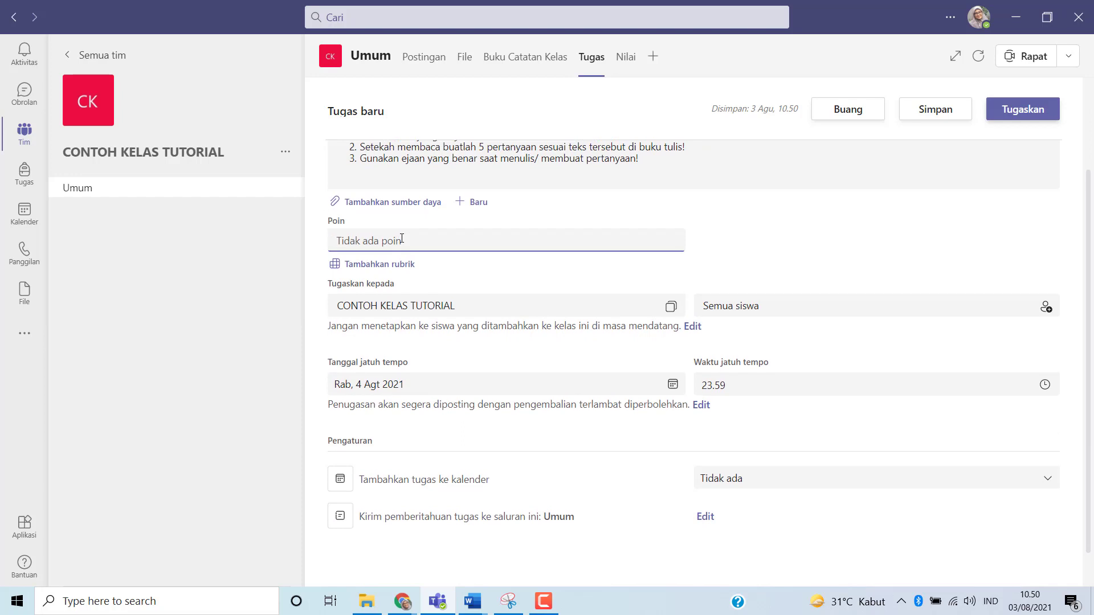
type("100")
Step: Create a new rubric for the assignment and title it "RUBRIK PENILAIAN KATA TANYA"
left_click(360, 266)
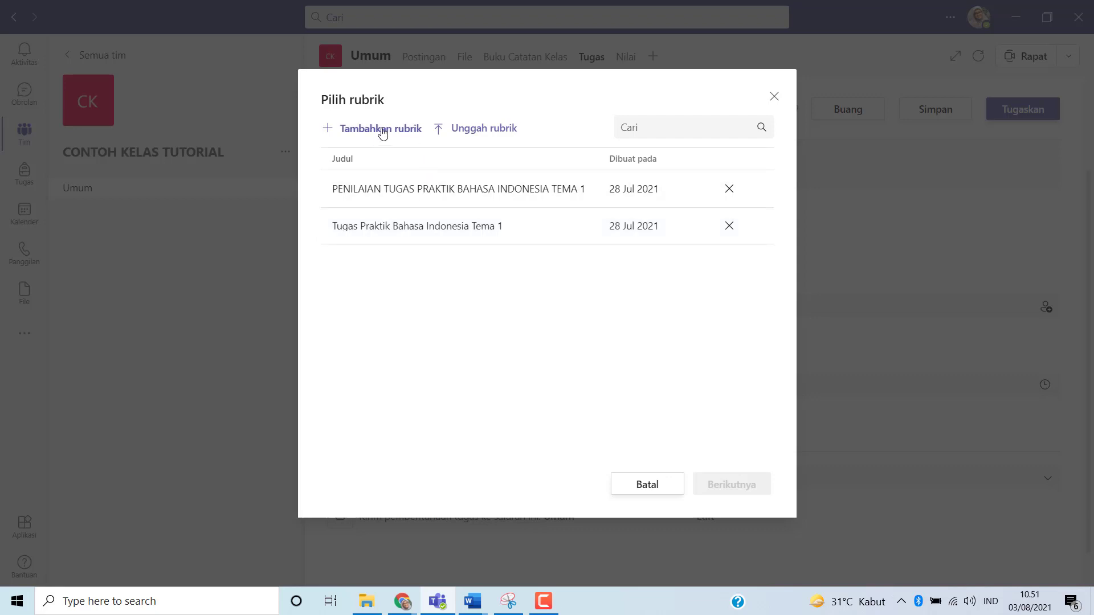
left_click(383, 132)
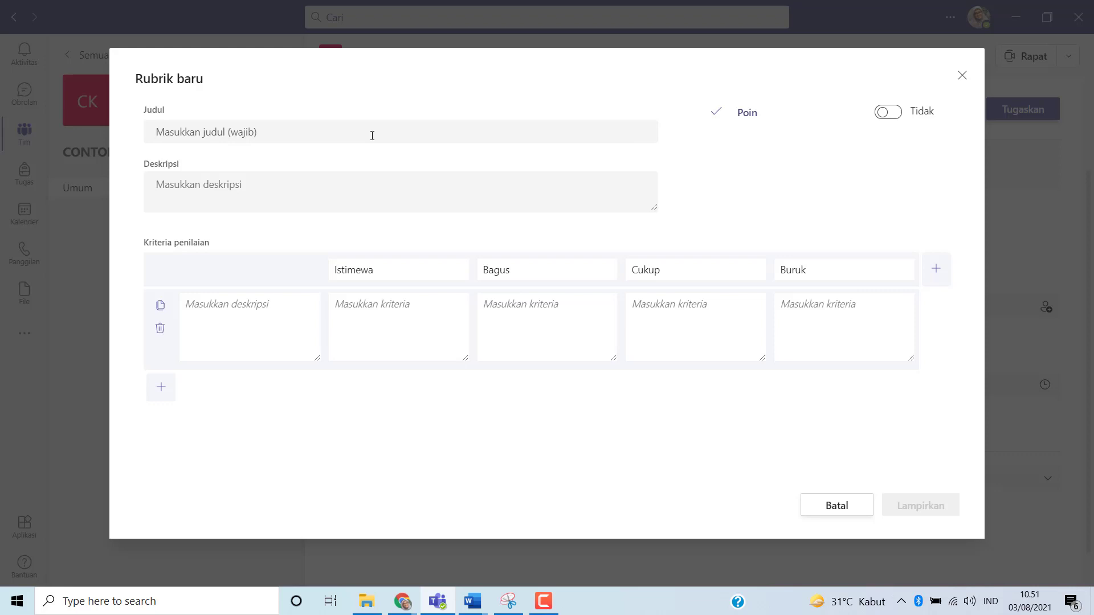
type("R")
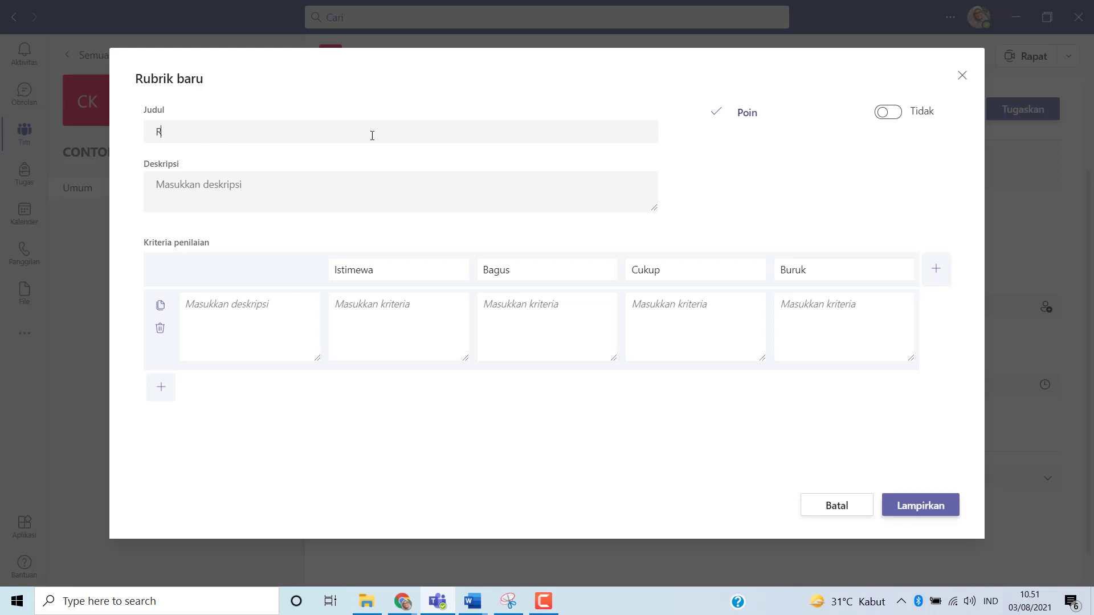
type("UBRIK PENILAIAN KATA TANYA")
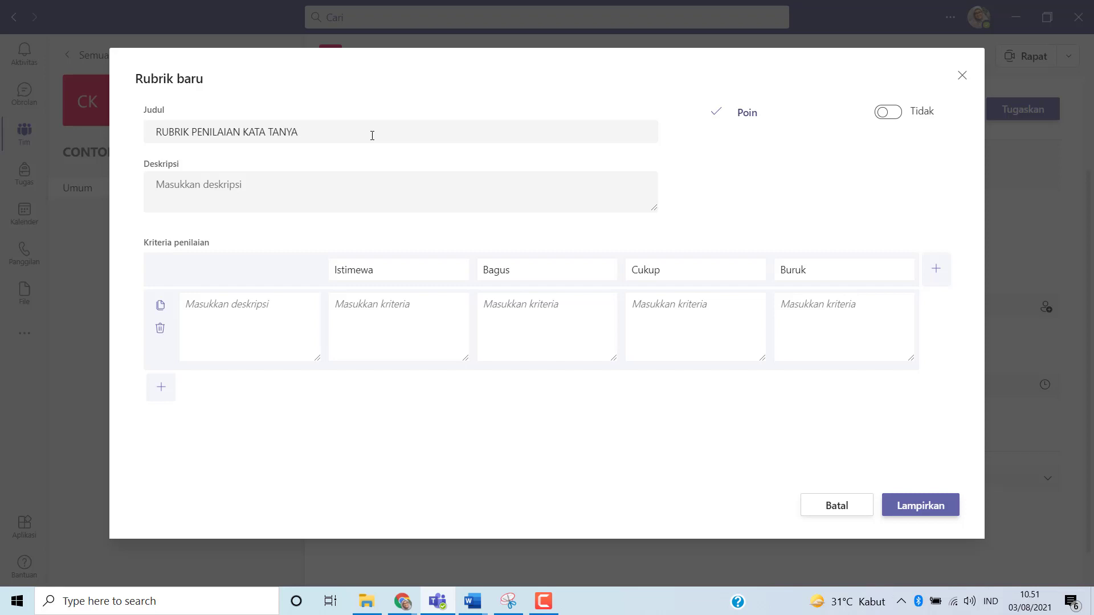
Step: Enter the rubric description "Bacalah dan cermati rubrik penilaian ini dengan baik !"
left_click(318, 185)
type("Ba")
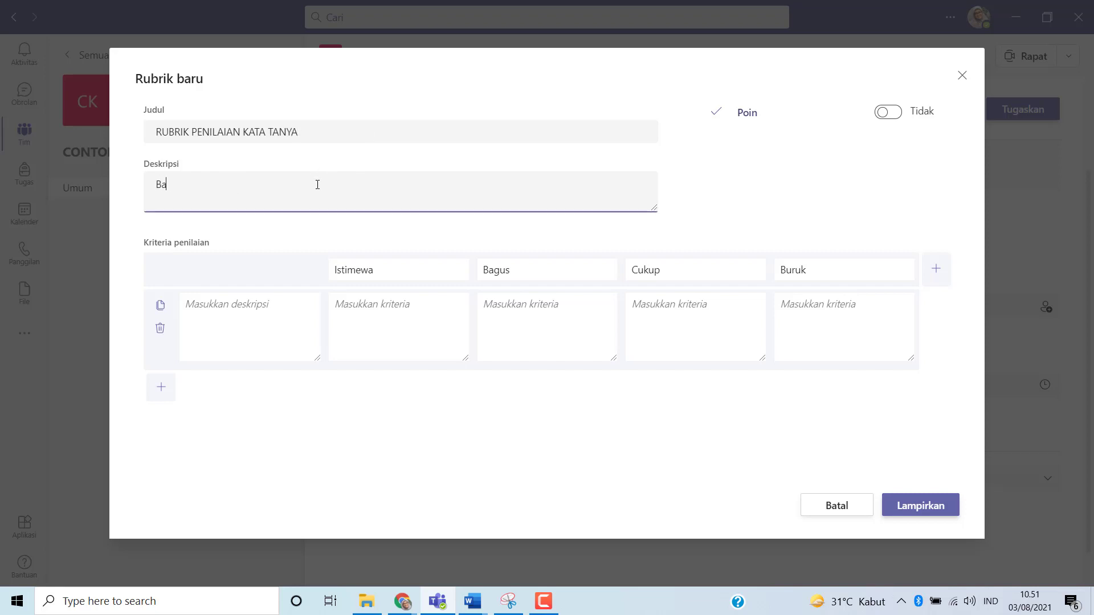
type("calah dan cermati ru")
type("brik per")
type("ilai")
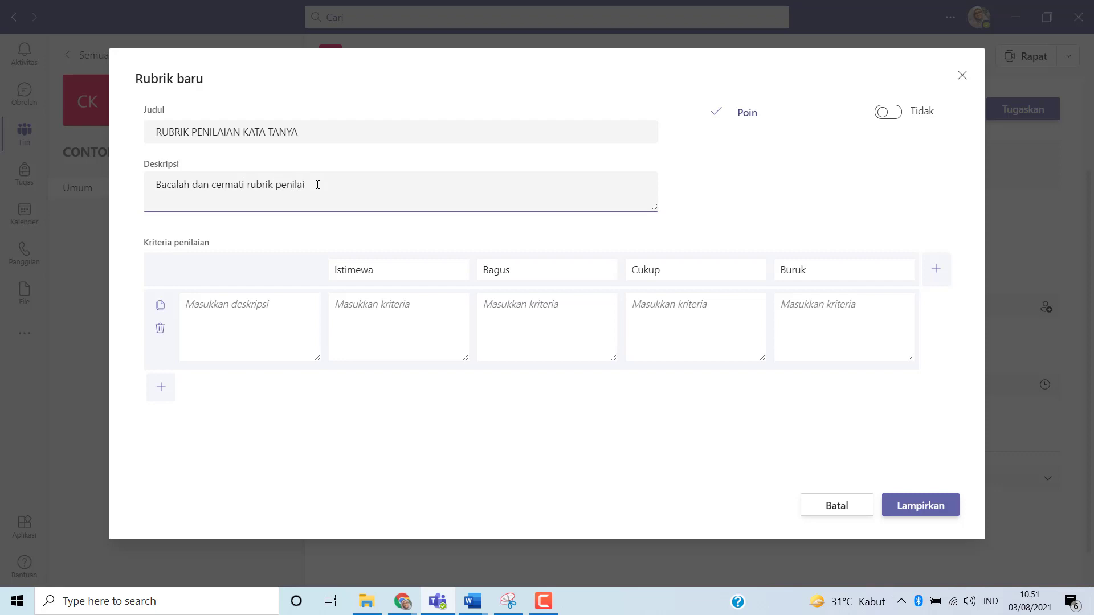
type("an ini dengan baik !")
Step: Turn on points for the rubric's rating levels
left_click(267, 316)
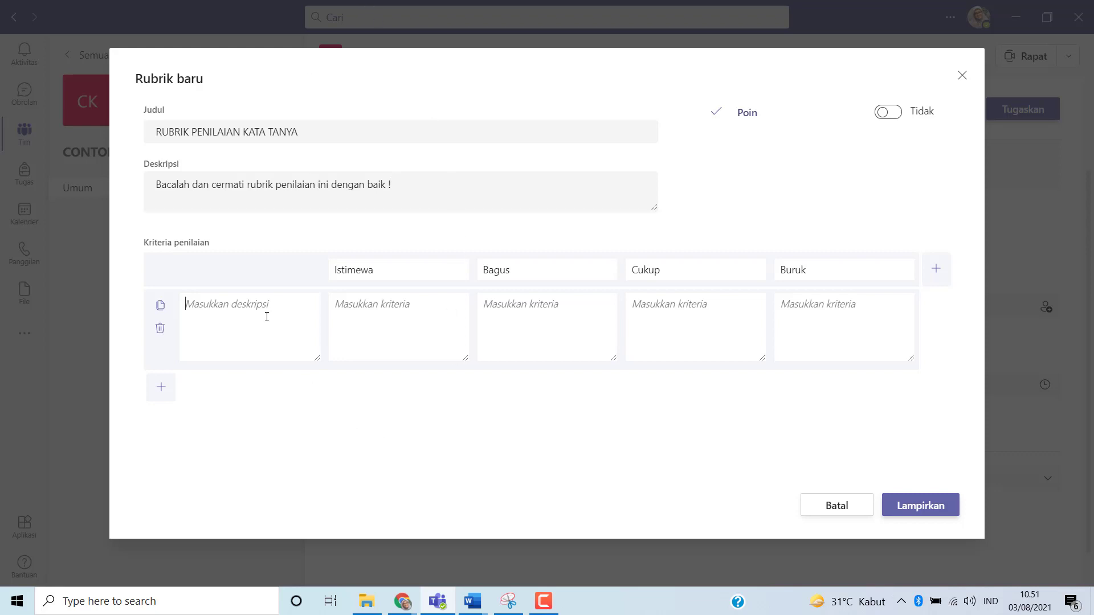
left_click(891, 114)
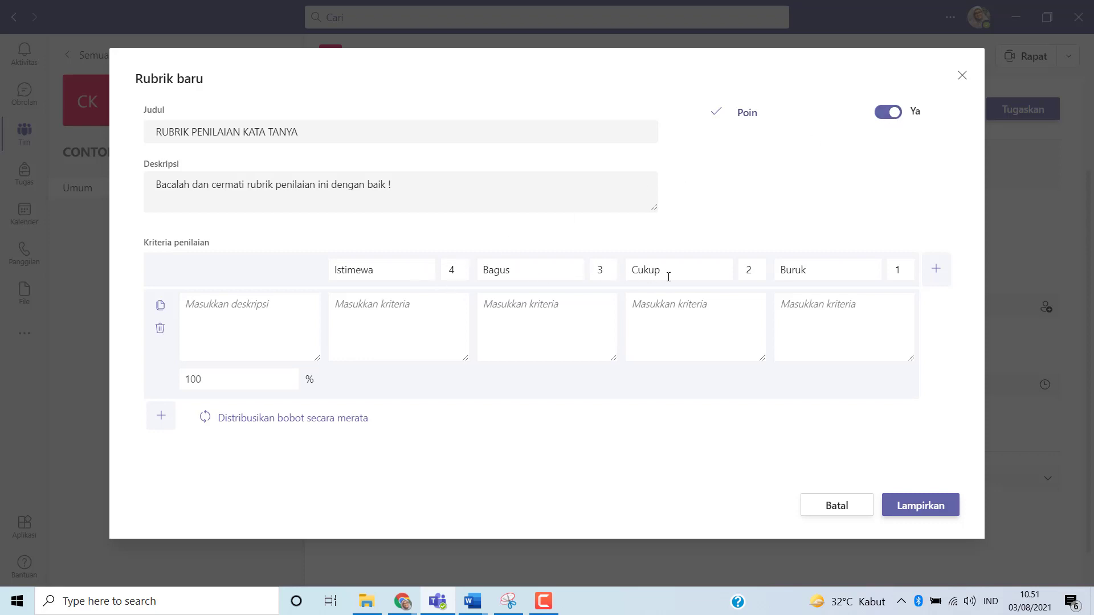
left_click(883, 116)
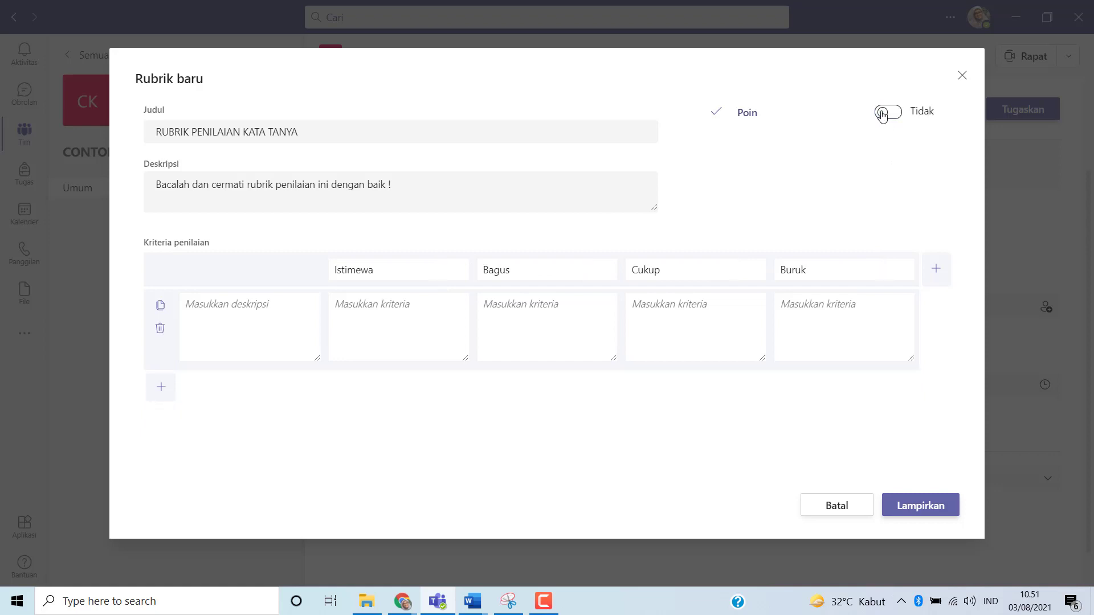
left_click(893, 114)
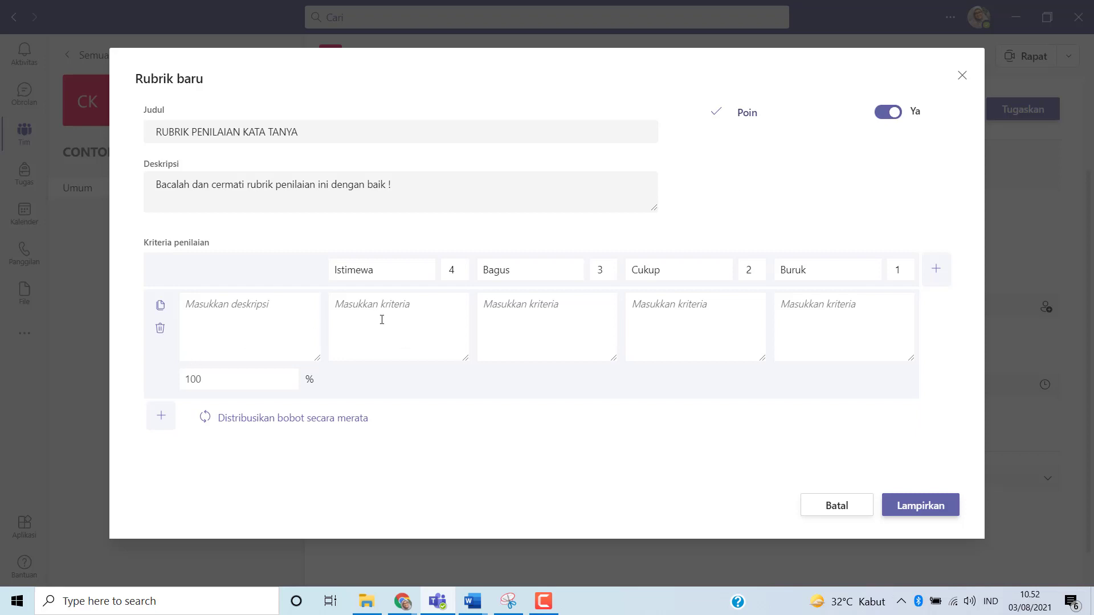
Step: Describe the rubric's first criterion as "Tugas membuat 5 pertanyaan sesuai teks dengan ejaan yang benar"
left_click(251, 314)
type("Tugas membuat 5 pertanyaan sesu")
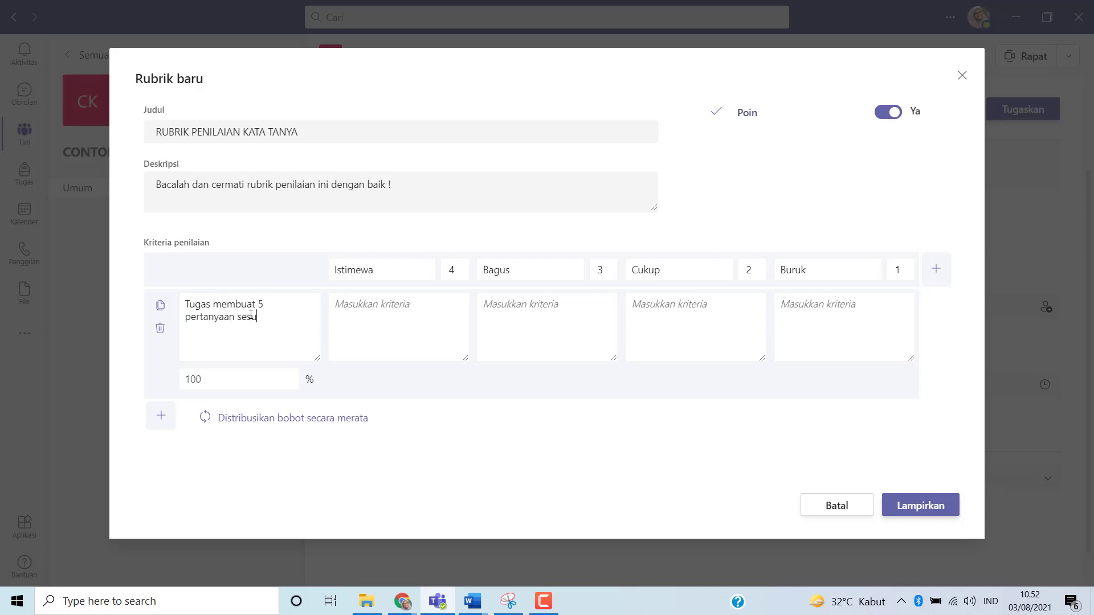
type("ai teks dengan ejaan yang benar")
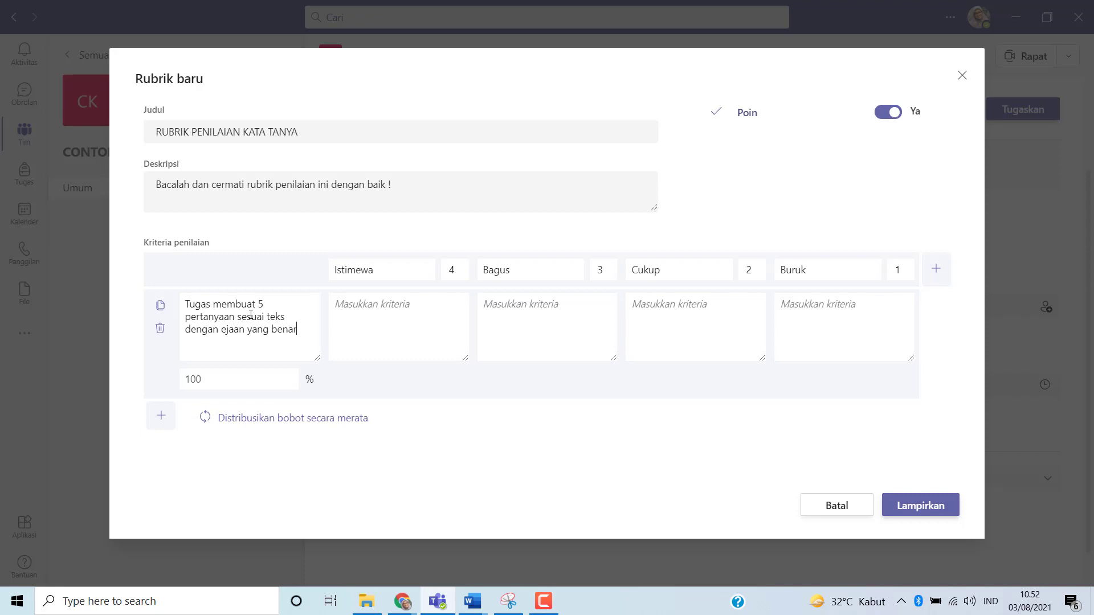
Step: Describe the criterion's Istimewa level with "1. Menulis pertanyaan dengan penggunaan ejaan dan huruf kapital yang benar."
left_click(385, 315)
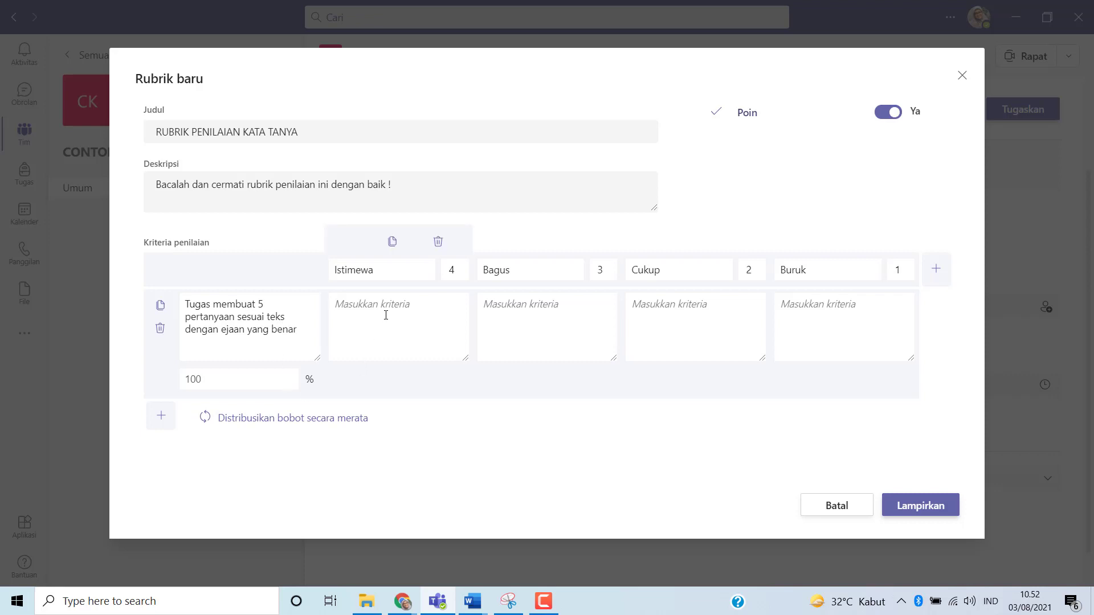
type("1. men")
key("BackSpace")
key("BackSpace")
key("BackSpace")
type("Menulis pertanyaan dengan perggunaan ejaan dan ")
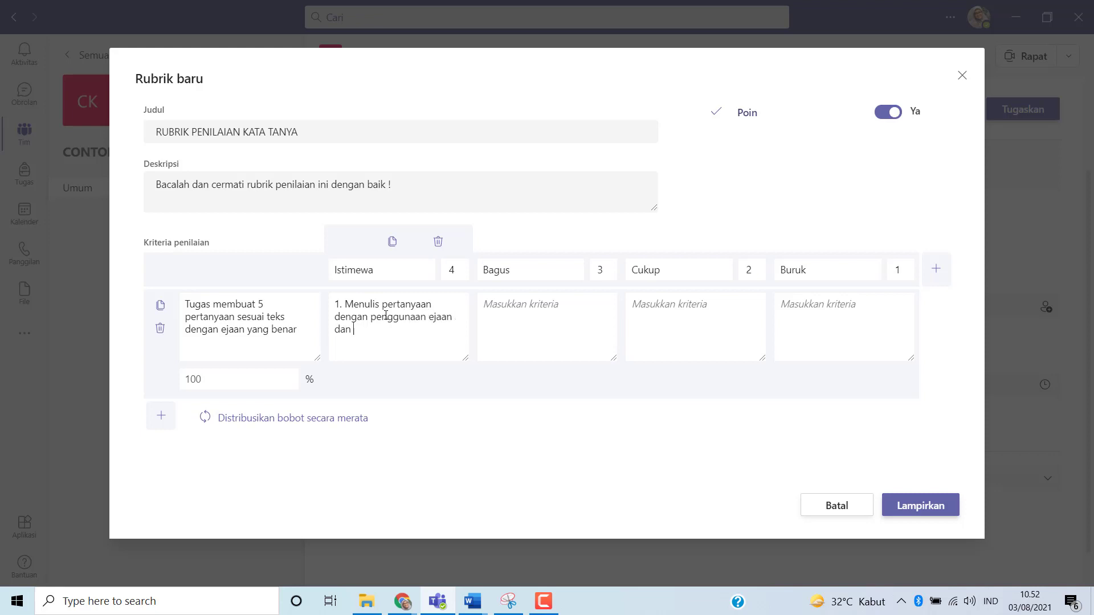
type("huruf kapital yang benar")
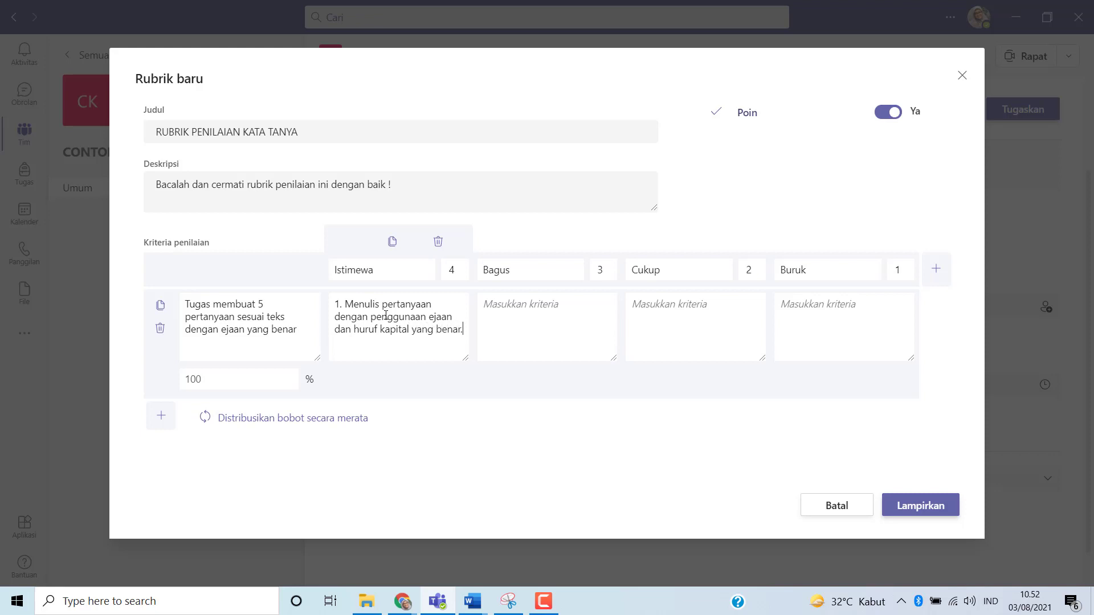
type(".")
Step: Add a second line to the Istimewa description: "2. Pertanyaan sesuai teks dan bisa dicari jawabannya."
key("Return")
type("2.")
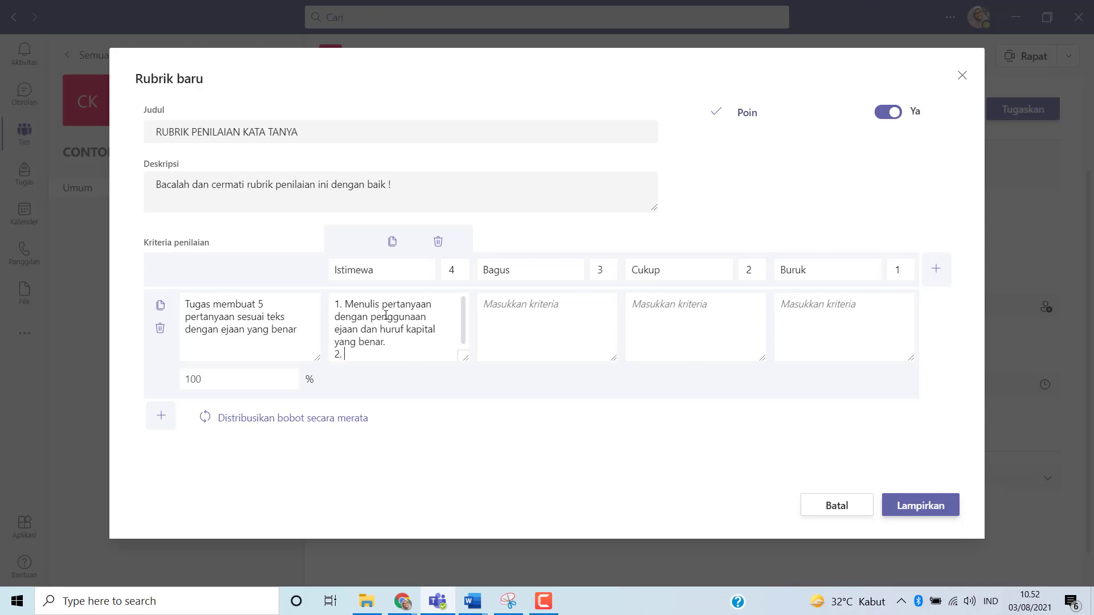
type(" Pertanyaan sesuai teks dan bisa d")
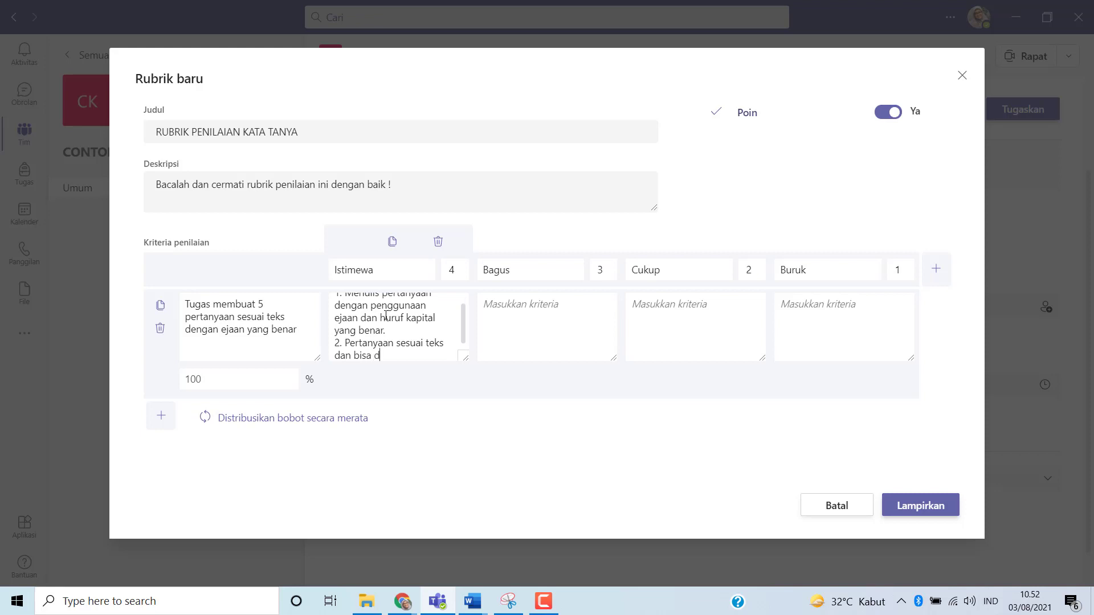
type("icari jawabannya")
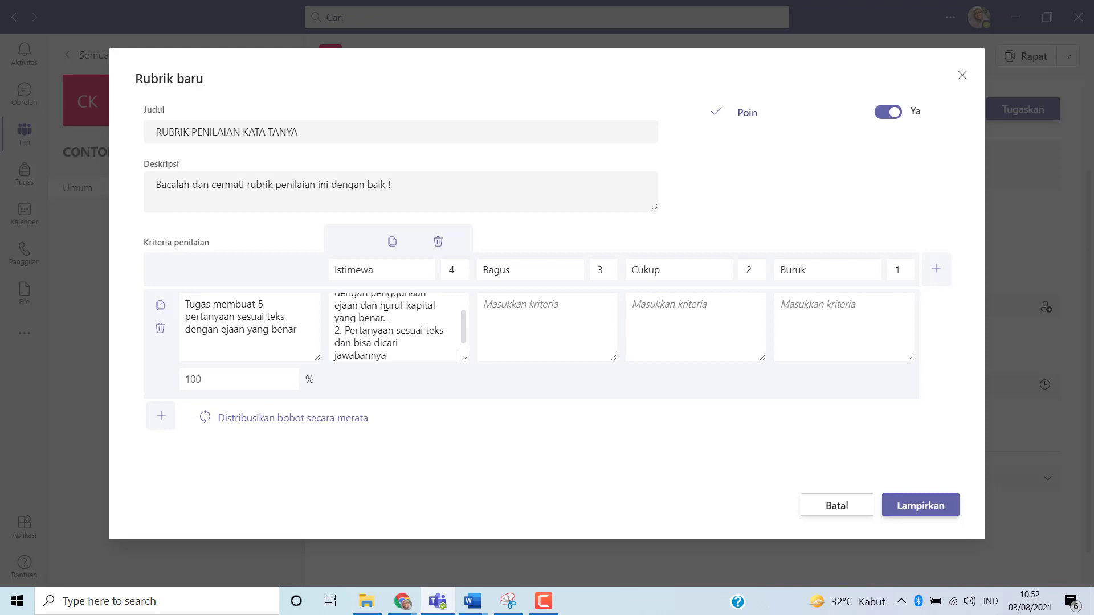
type(".")
Step: Describe the criterion's Bagus level with "1. Menggunakan penulisan dengan ejaan yang benar, namun hruf kapital masih salah."
left_click(533, 318)
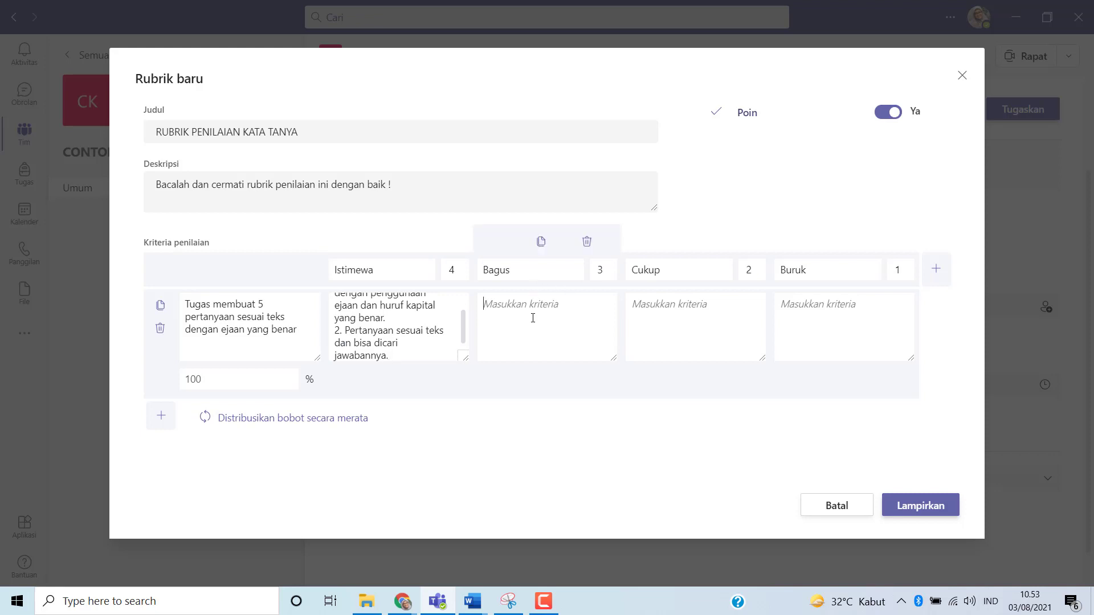
type("1. Menggunakan penulisan dengan ")
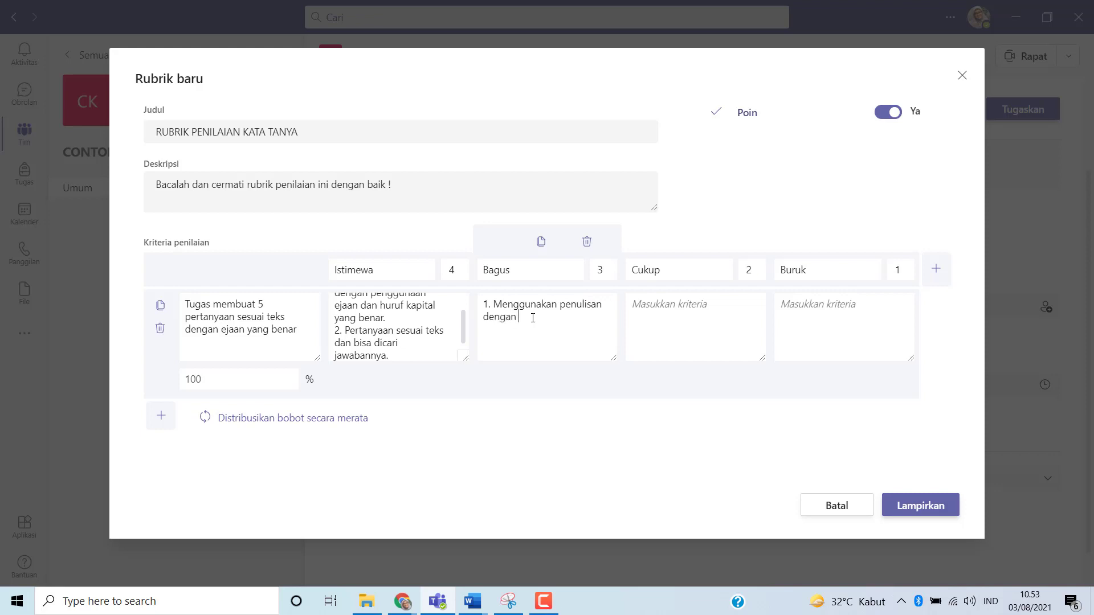
type("ejaan yang benar, namun hruf kapital masih salah")
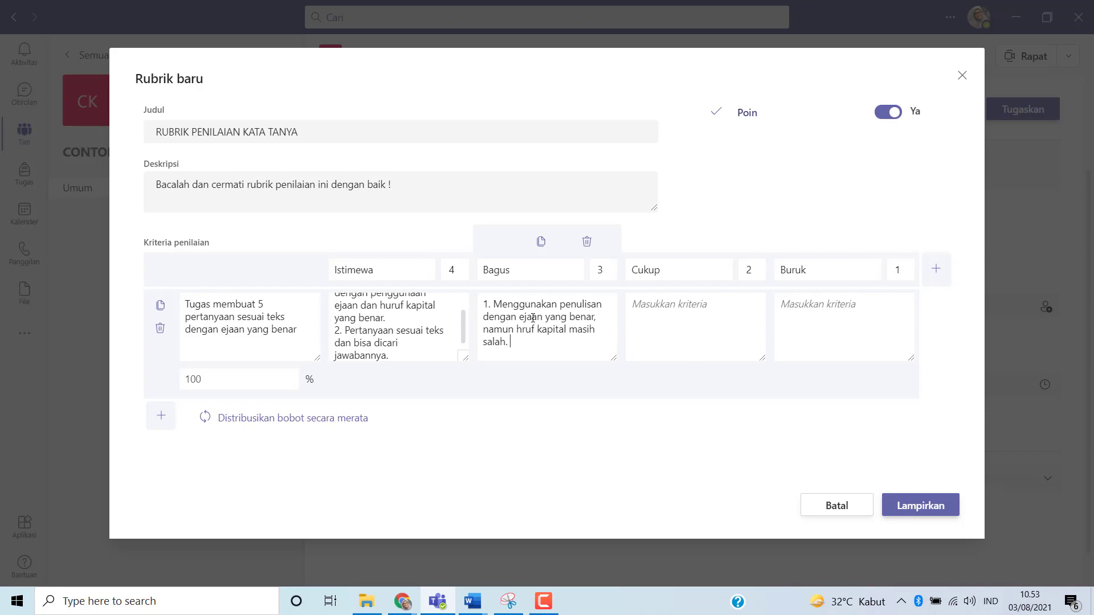
type(".")
key("Return")
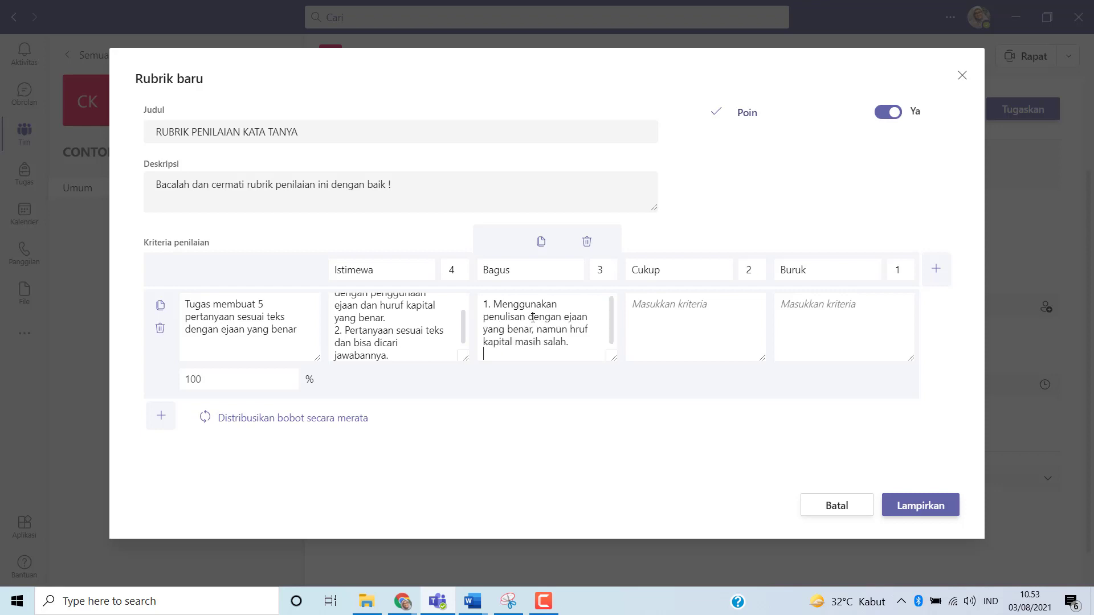
Step: Add a second line to the Bagus description: "2. Pertanyaan sesuai teks, namun sebagian ada yang tidak sesuai teks."
type("2. ")
type("ada 4")
key("BackSpace")
key("BackSpace")
type("Pertanyaan sesuai teks, namun seb")
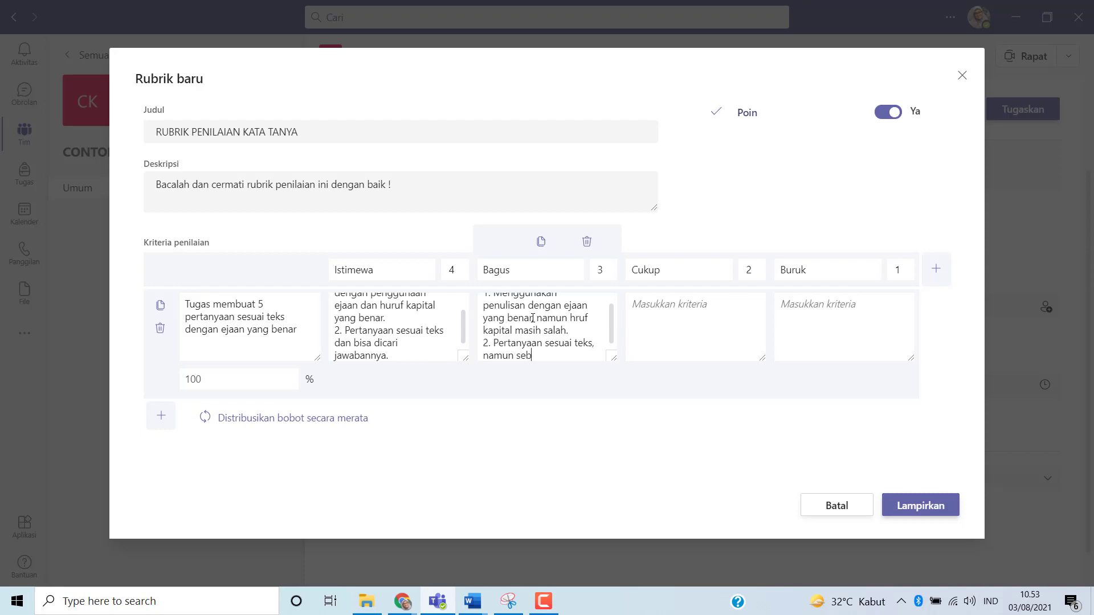
type("agian ada yang tidak se")
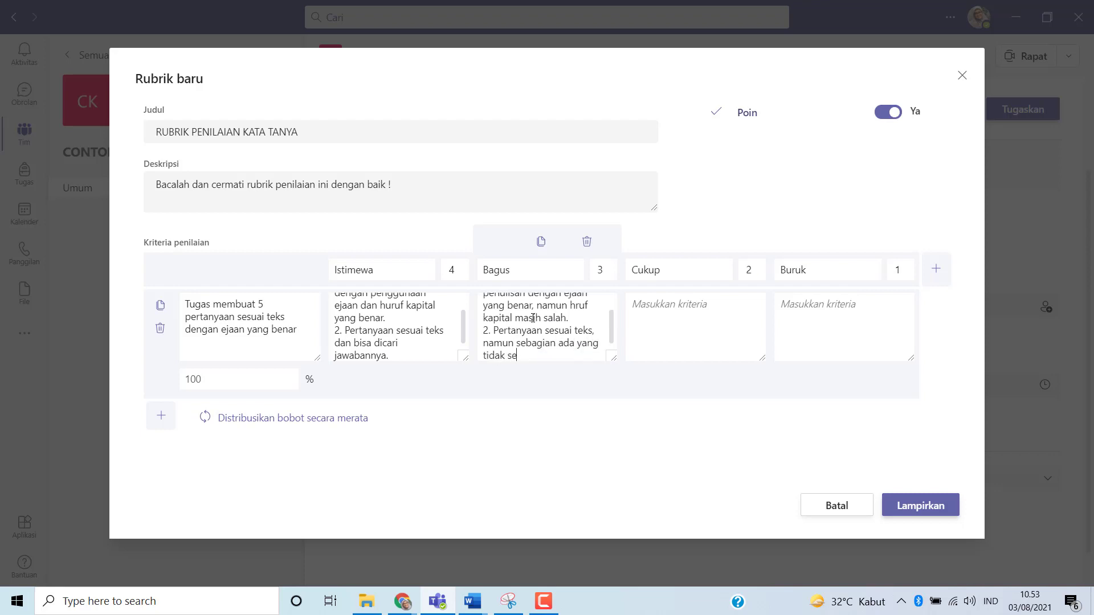
type("suai ye")
key("BackSpace")
type("teks.")
Step: Describe the Cukup level in two lines: "1. Tidak menggunakan ejaan yang benar." and "2. Pertanyaan sesuai teks"
left_click(711, 312)
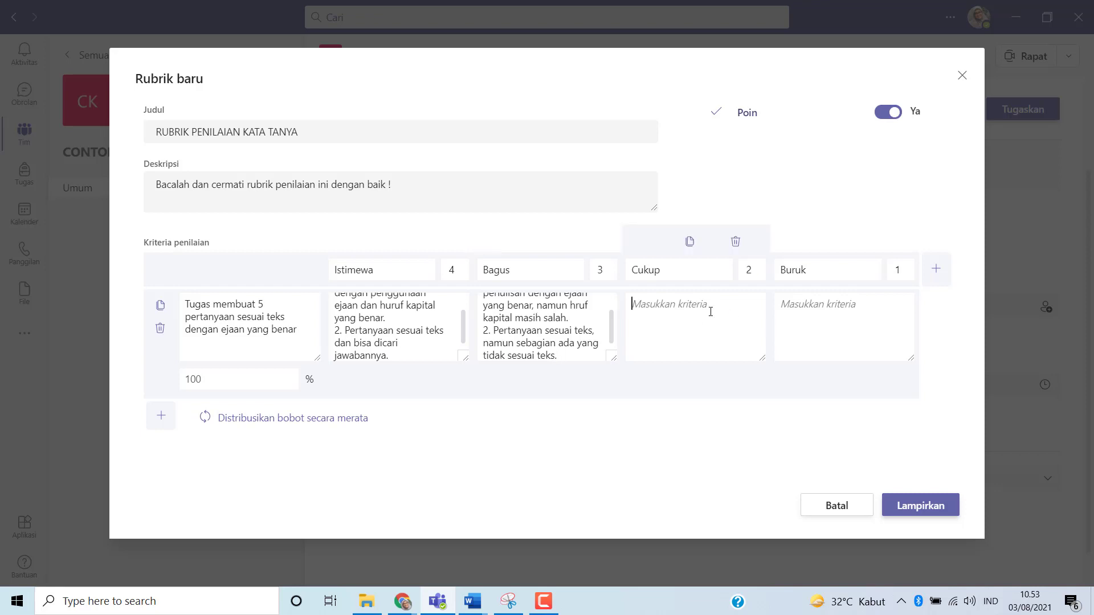
type("1. Tidak menggunakan ejaan yang benar.")
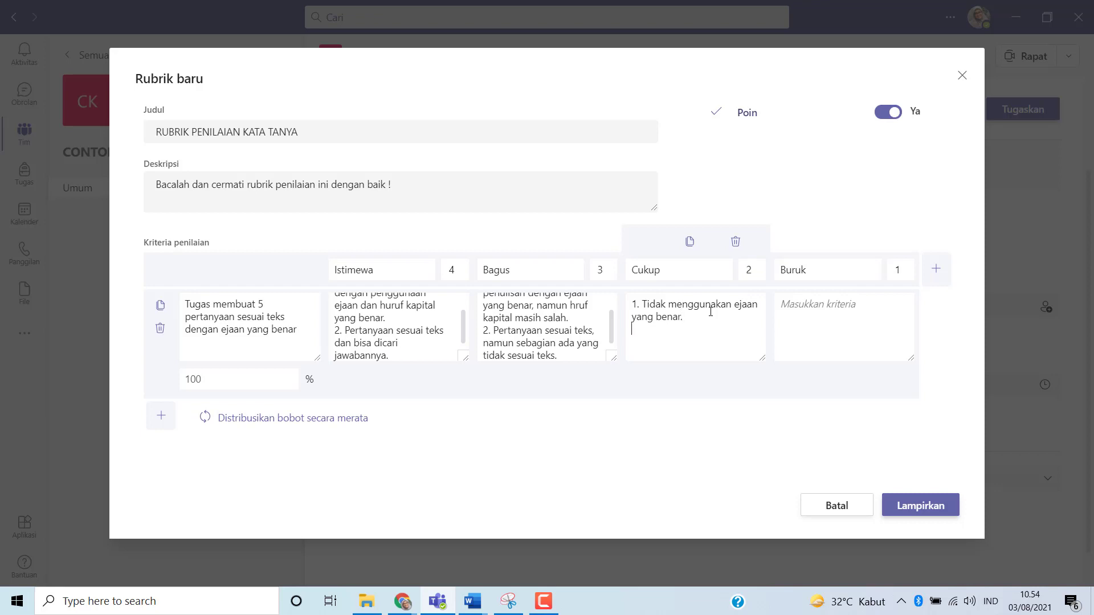
type("2. Pertanyaan sesuai yteks")
Step: Describe the Buruk level in two lines: "1. Tidak menggunakan ejaan yang benar." and "2. Pertanyaan tidak sesuai teks."
left_click(835, 308)
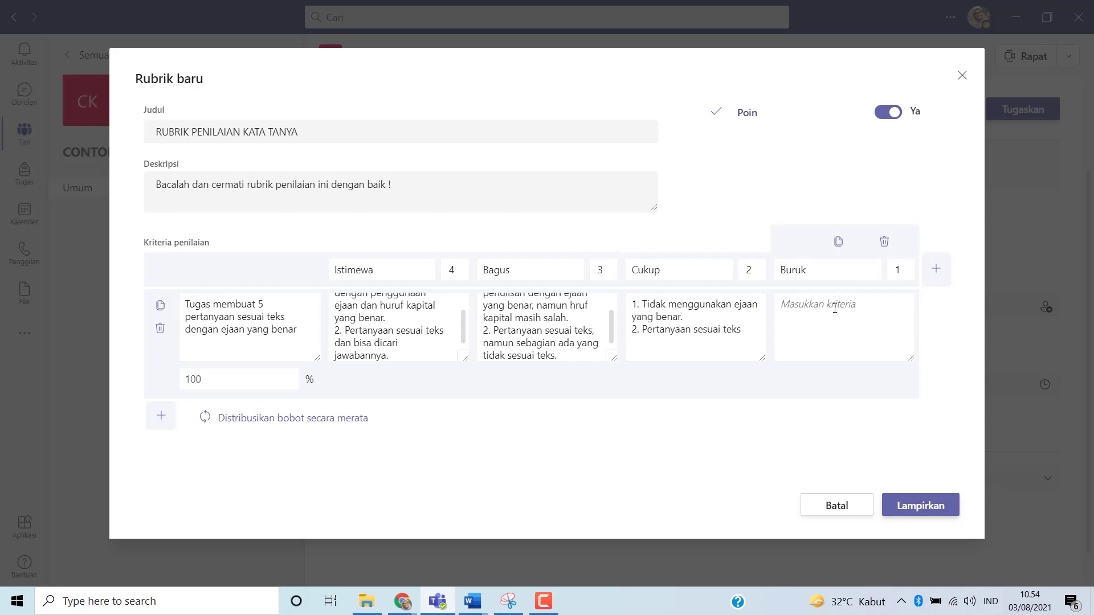
type("1. Tidak menggunakan ejaan ya")
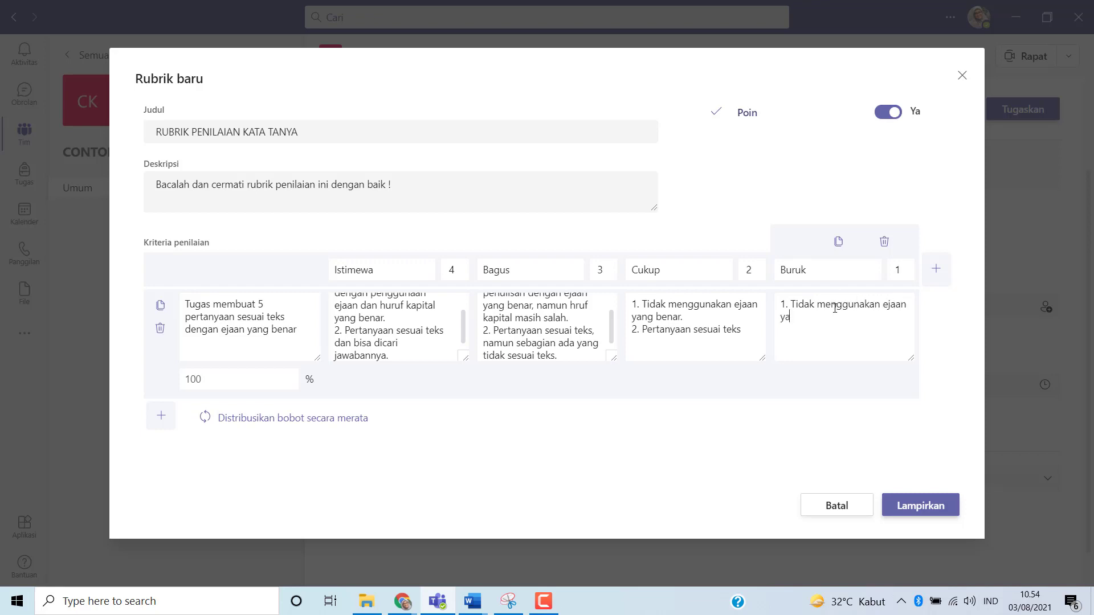
type("ng benar. ")
type("2")
type(". Pertanyaa")
type("n tidak")
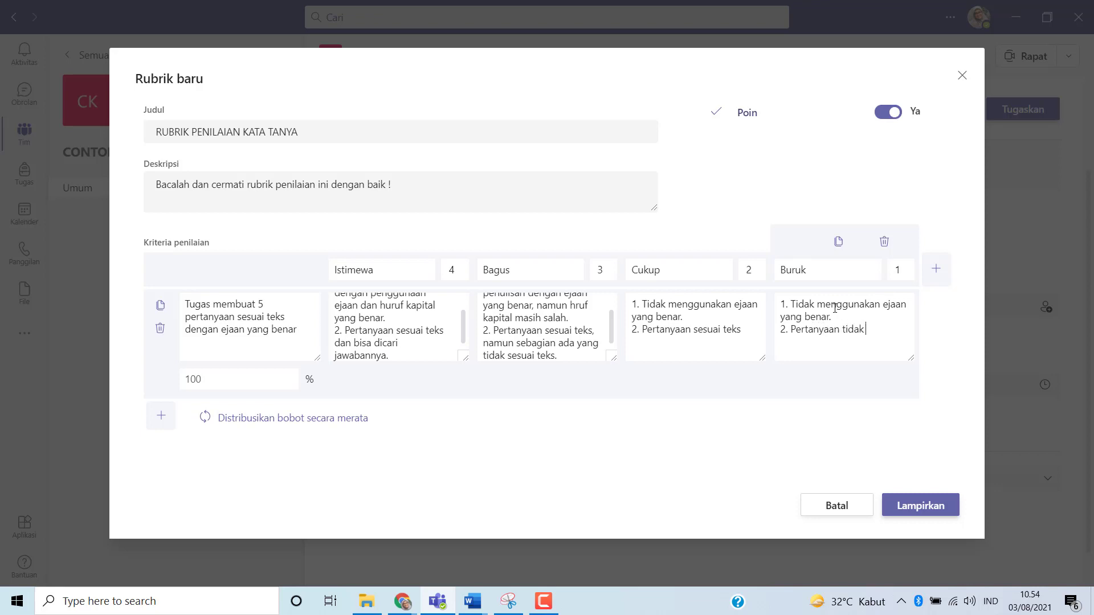
type(" sesuai teks.")
Step: Attach the completed rubric to the assignment and review its levels and descriptions in the rubric preview
left_click(209, 381)
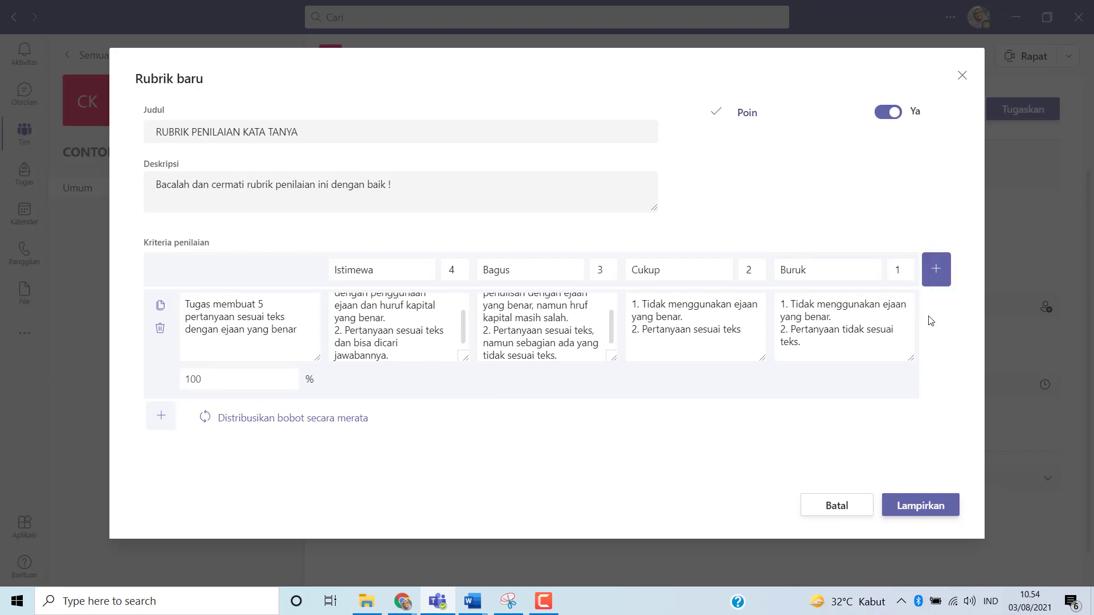
left_click(934, 507)
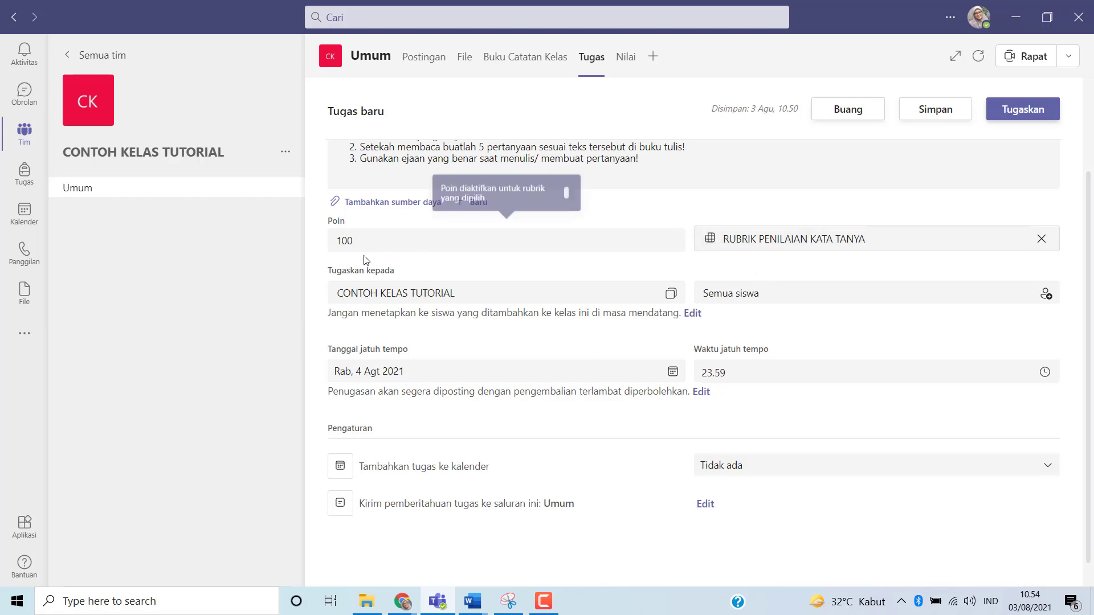
left_click(715, 249)
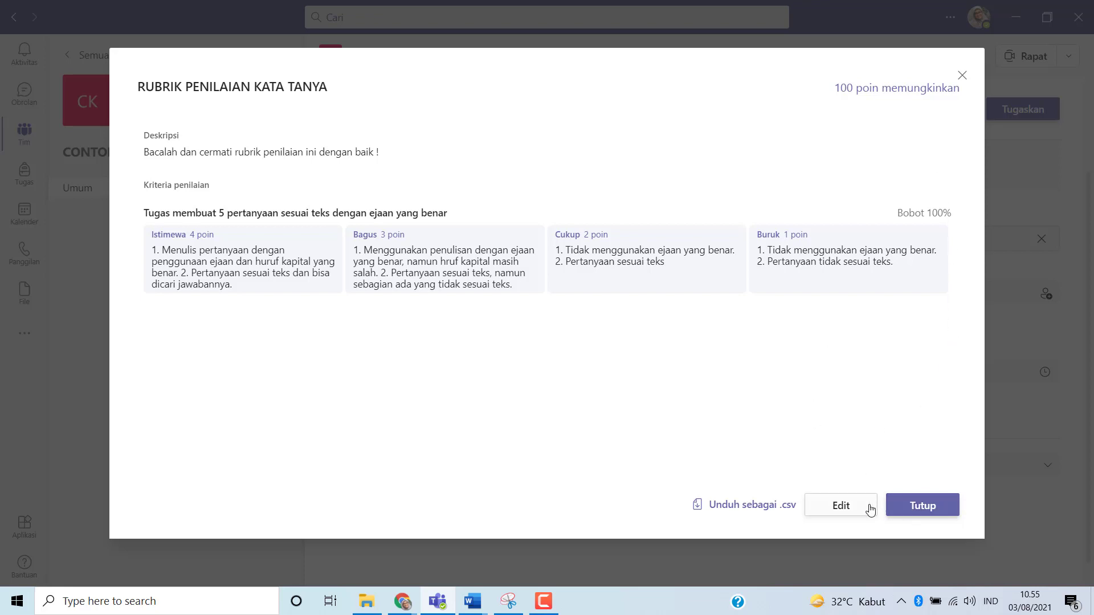
left_click(925, 507)
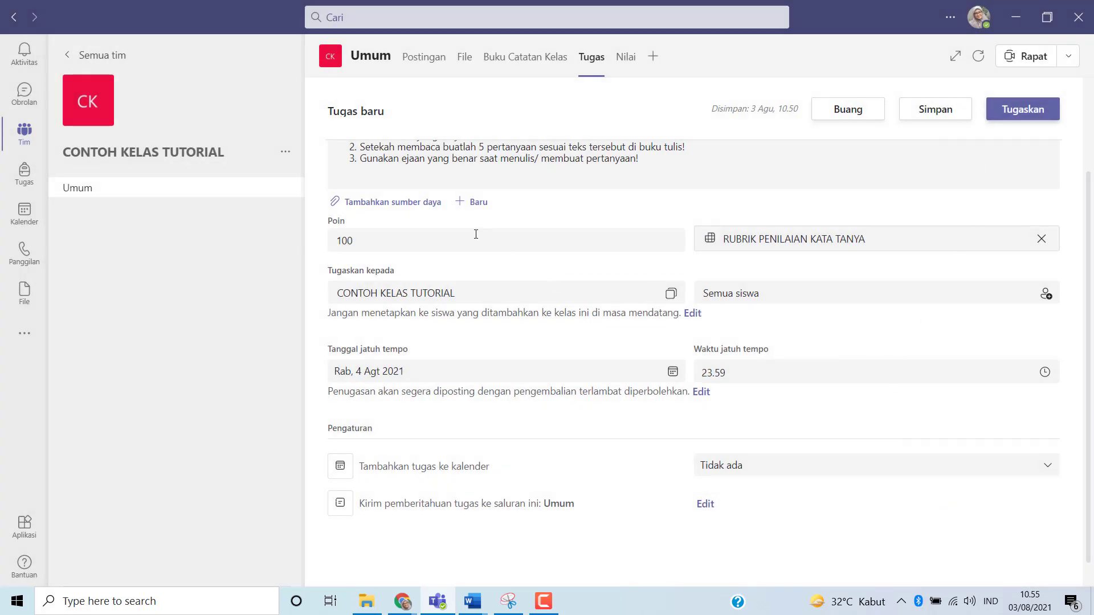
scroll(461, 248, "up", 2)
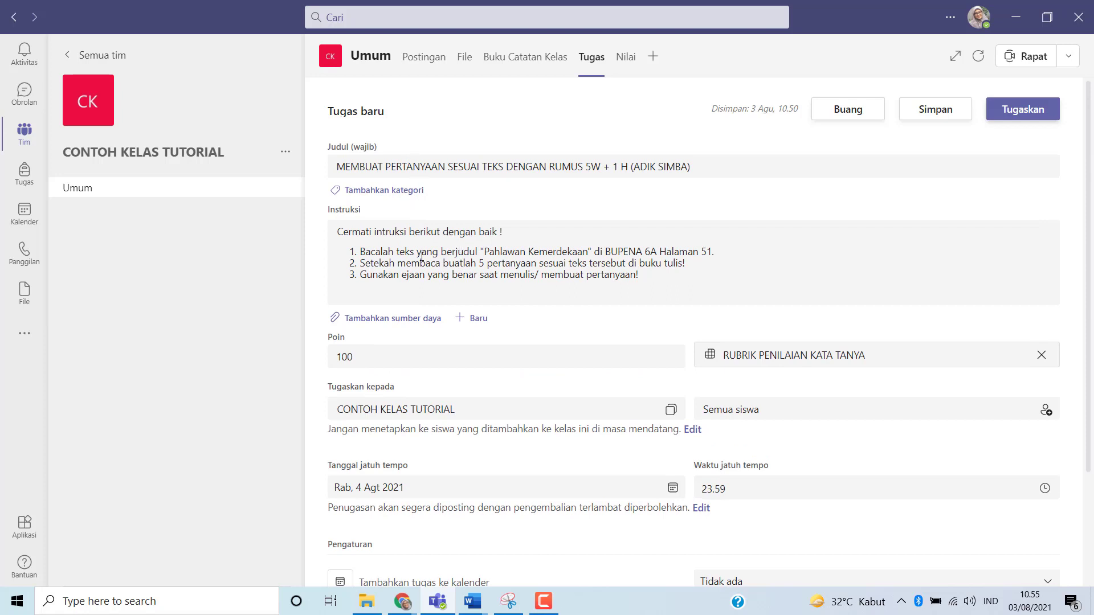
scroll(435, 288, "down", 1)
scroll(434, 288, "down", 1)
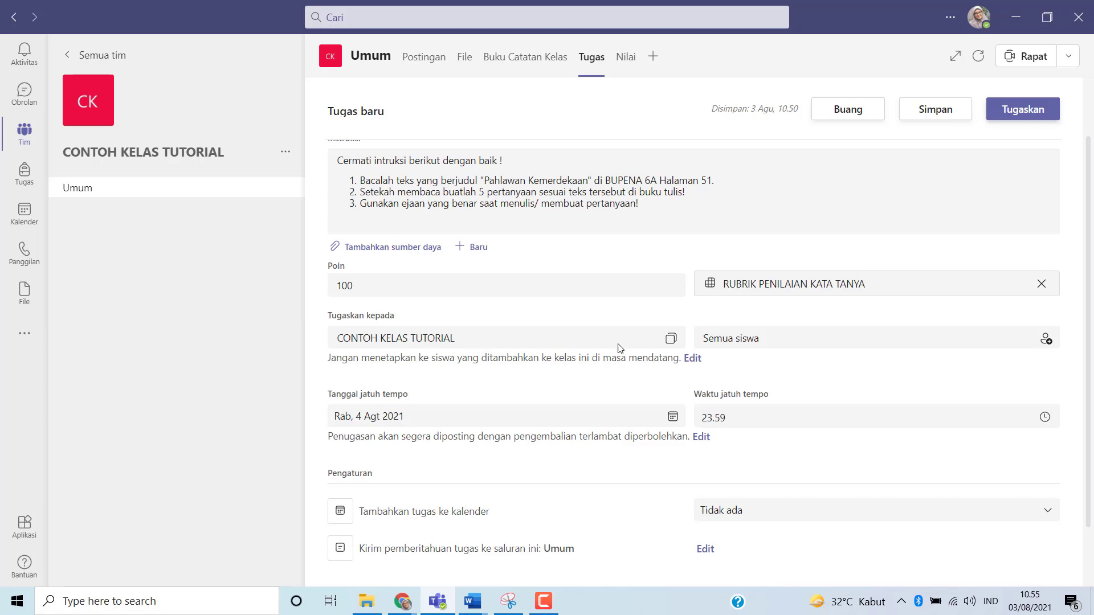
left_click(785, 343)
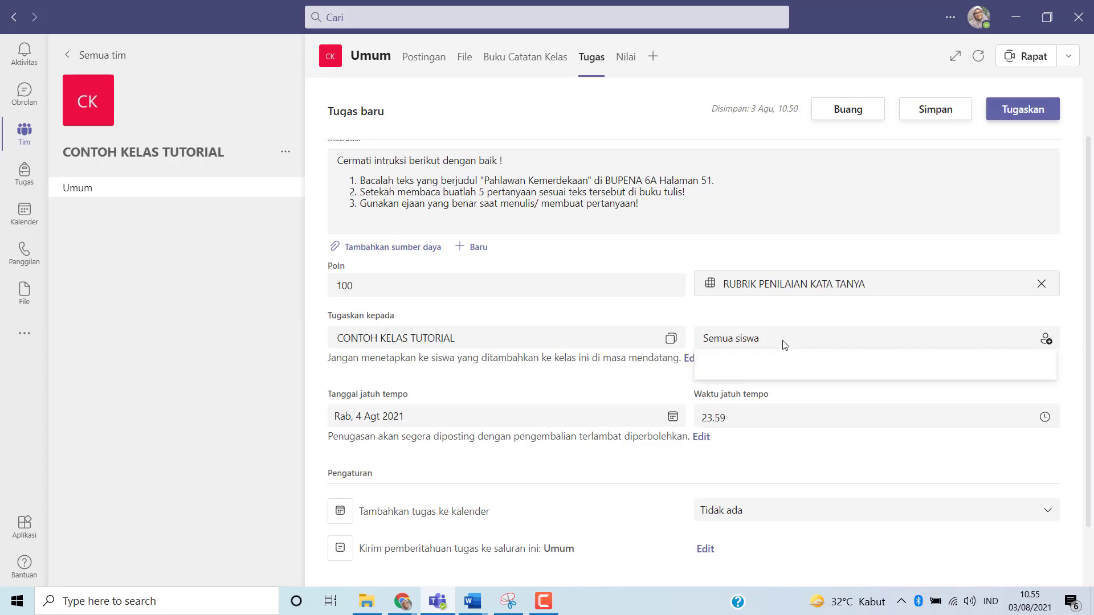
left_click(784, 343)
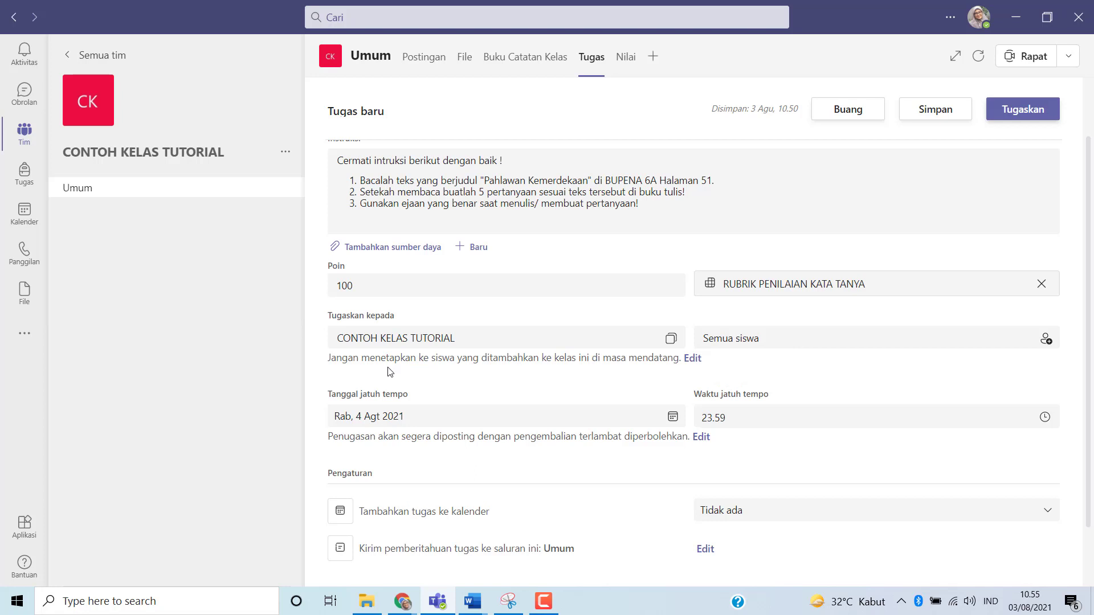
Step: Set the assignment to be given to all students added to this class in the future
left_click(693, 359)
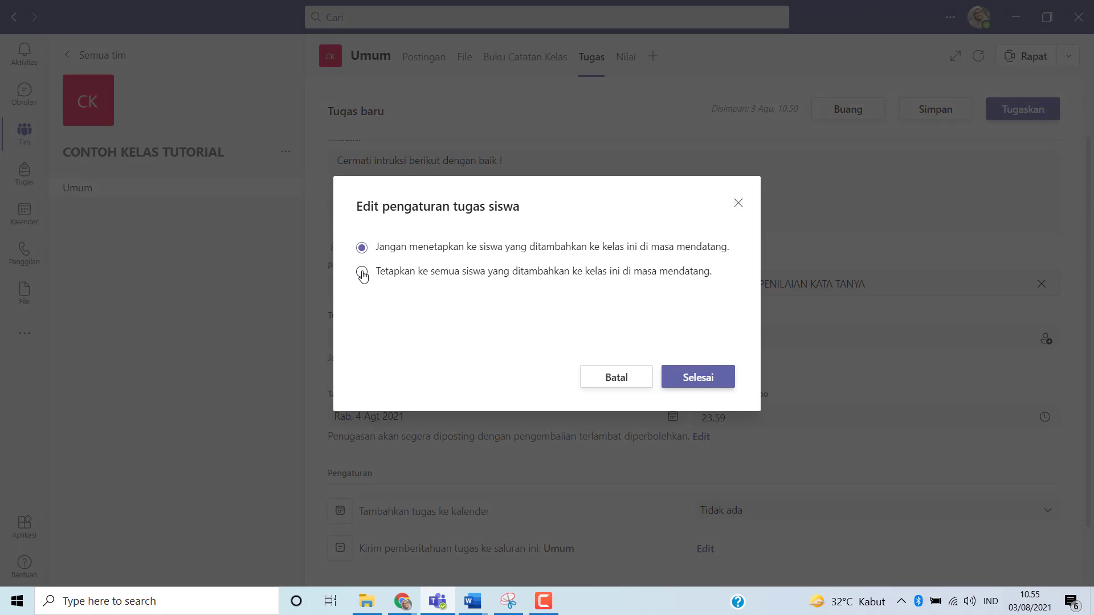
left_click(362, 272)
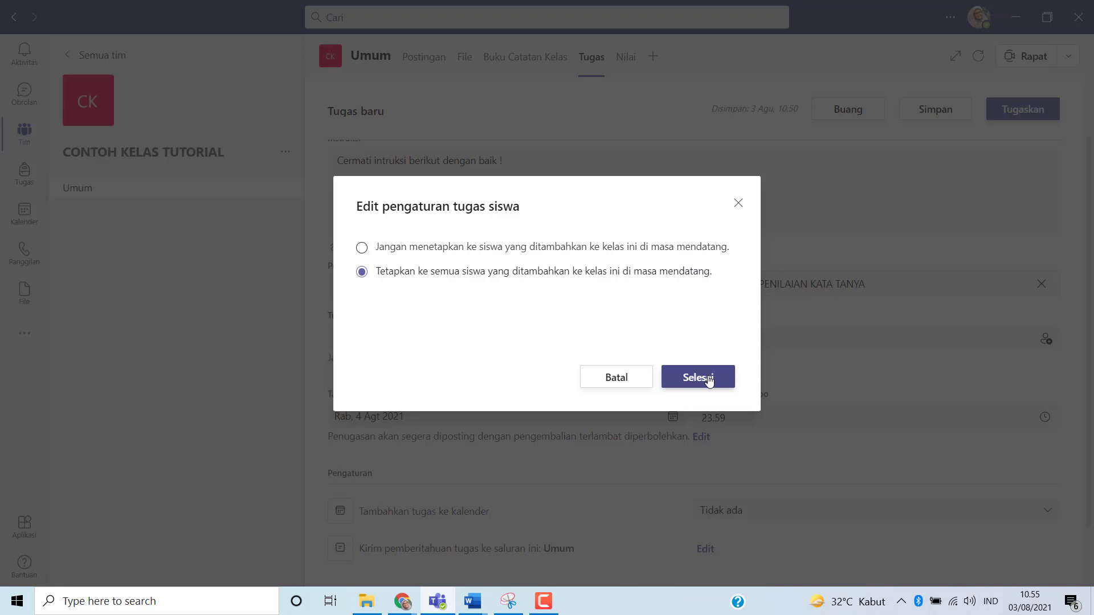
left_click(710, 381)
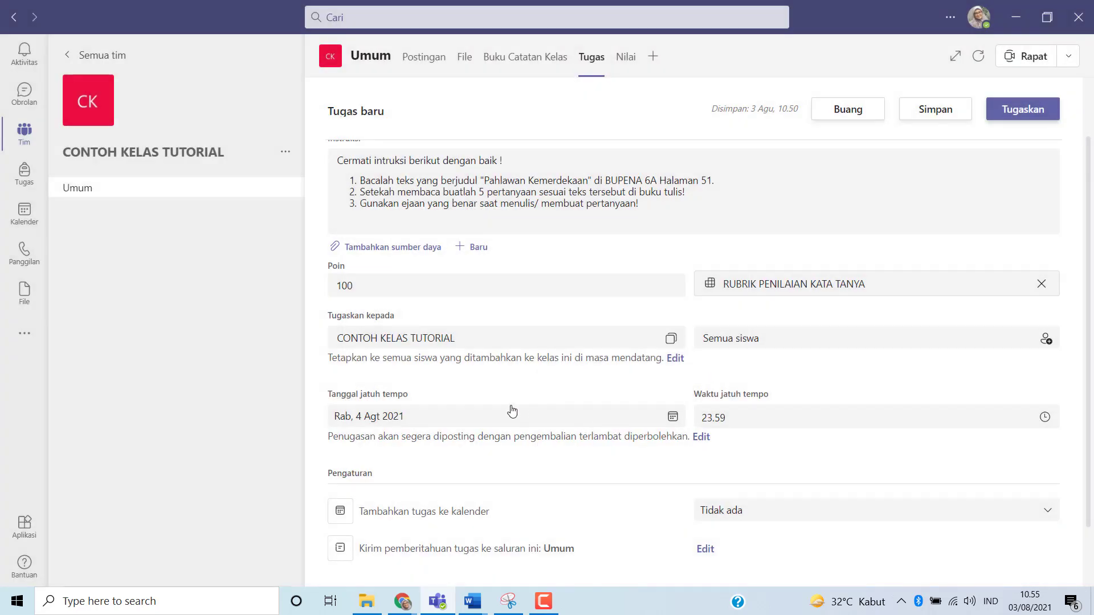
left_click(677, 361)
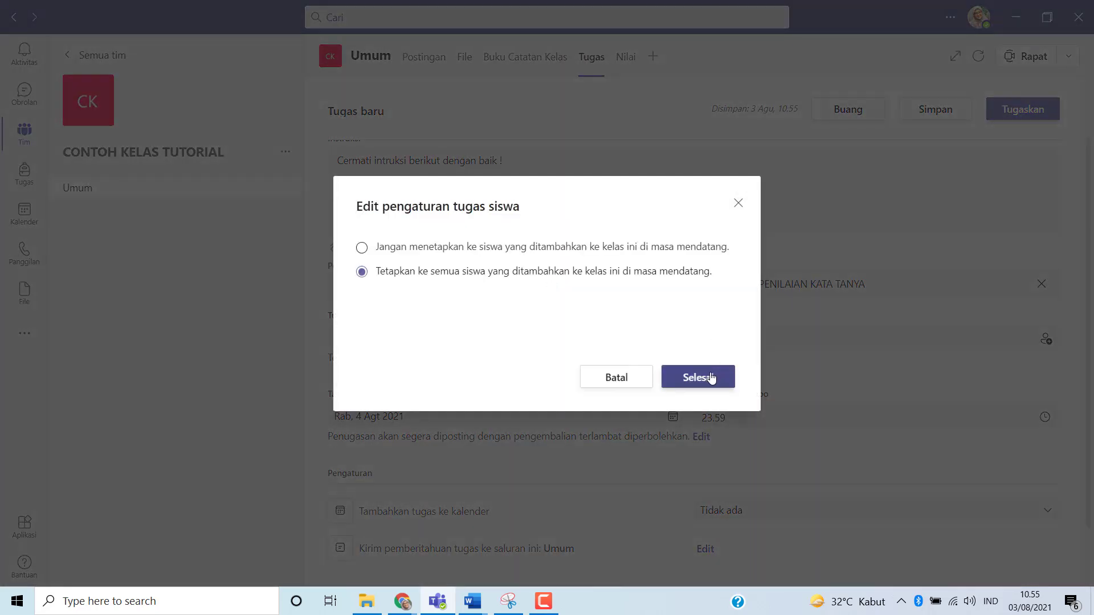
left_click(711, 378)
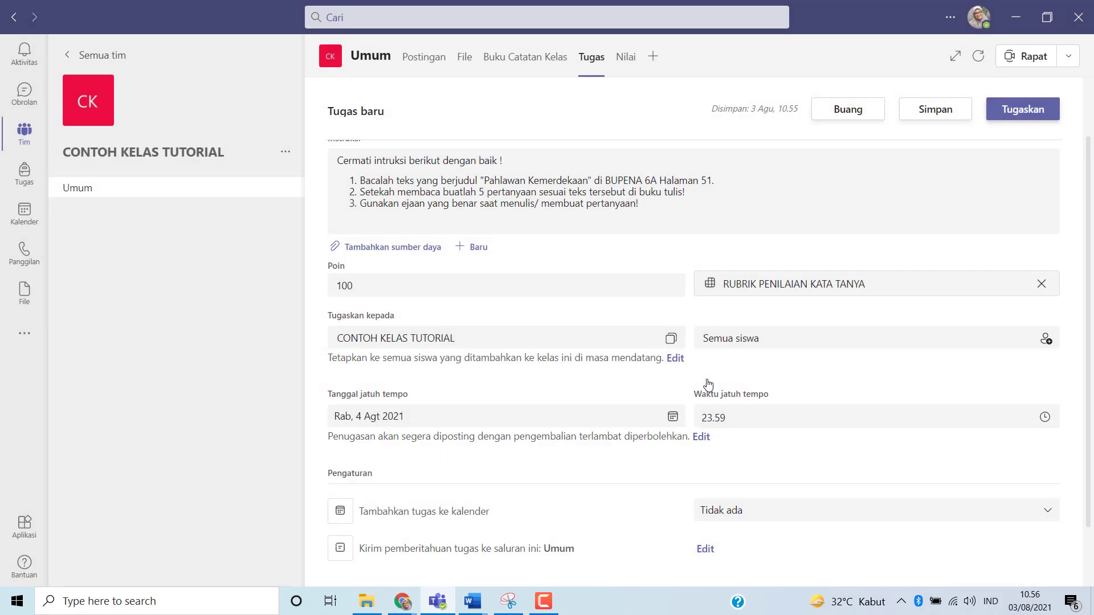
Step: Enable the assignment's closing date in its timeline, keeping Rab, 4 Agt 2021 at 23.59, to disallow late submissions
scroll(700, 381, "down", 2)
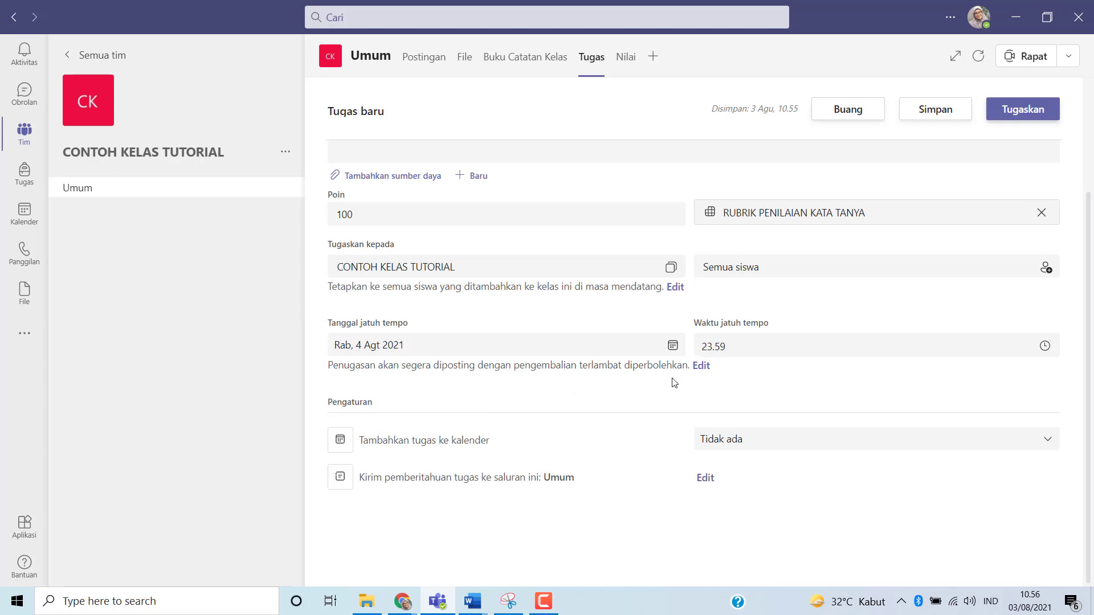
left_click(702, 366)
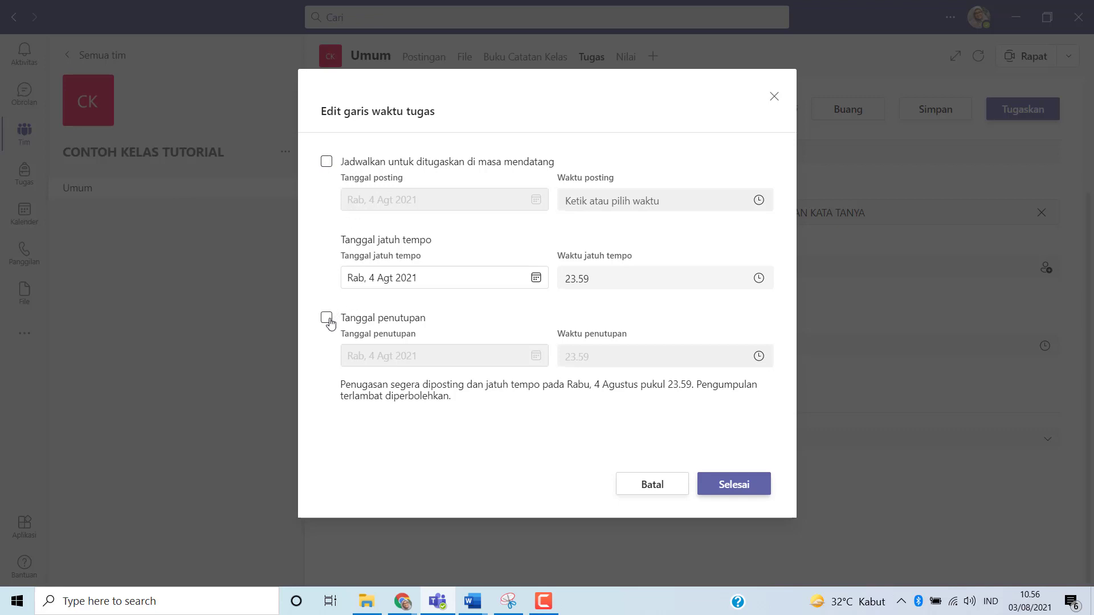
left_click(327, 318)
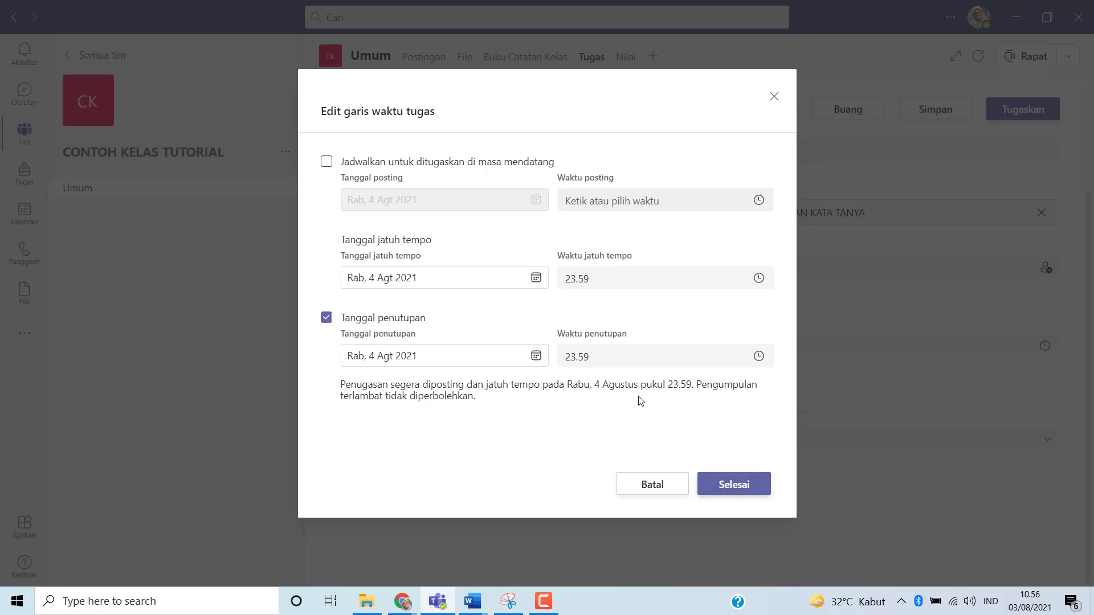
left_click(739, 489)
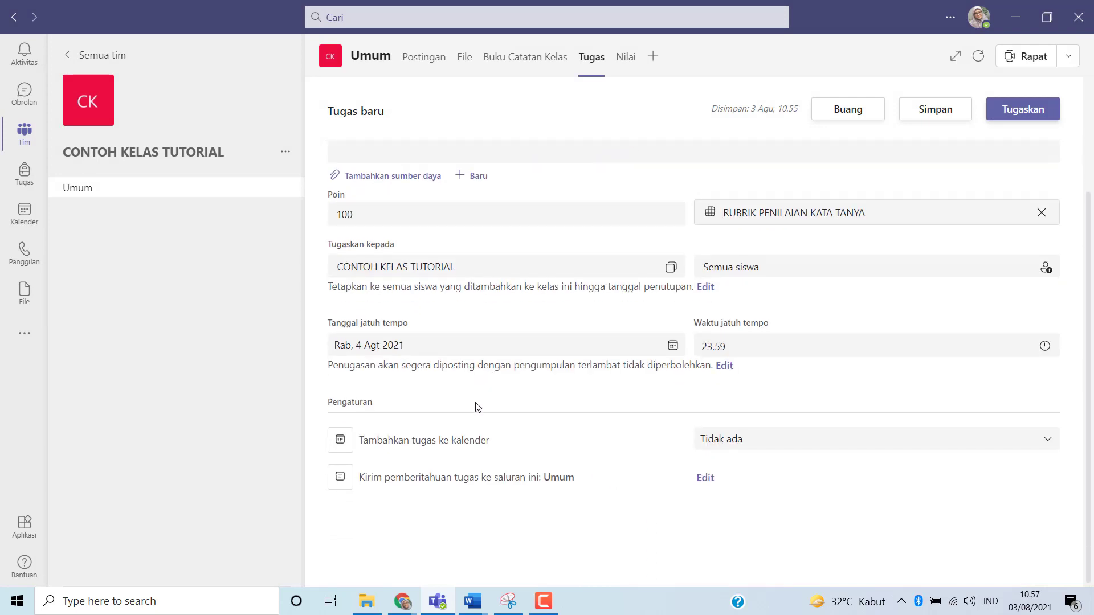
Step: Set the assignment to be added to the calendars of Siswa dan pemilik tim, and check the channel choices for its notification
left_click(1049, 444)
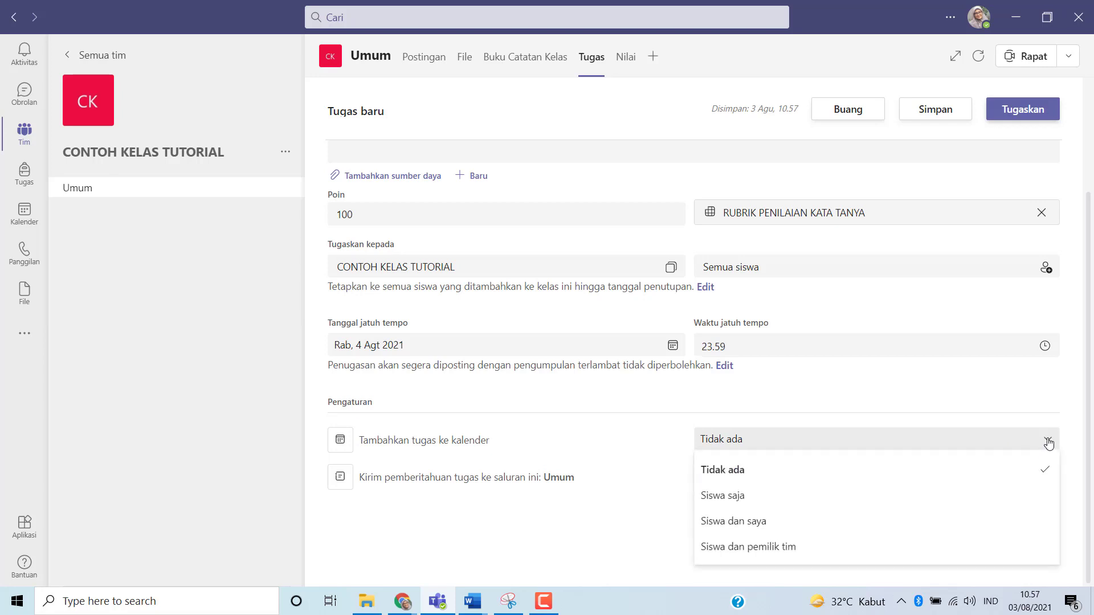
left_click(808, 551)
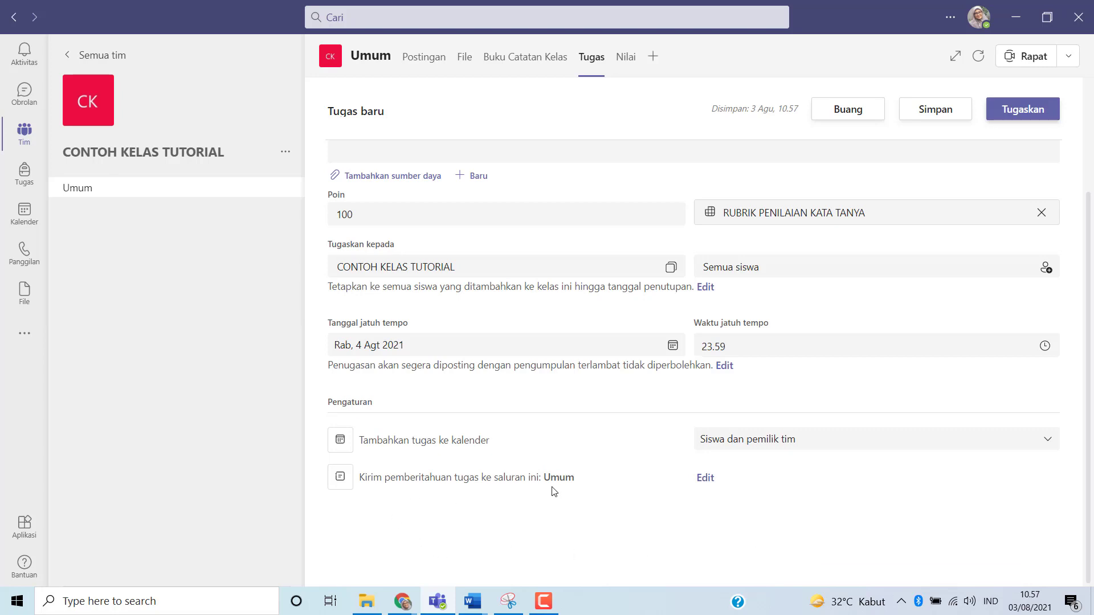
left_click(705, 479)
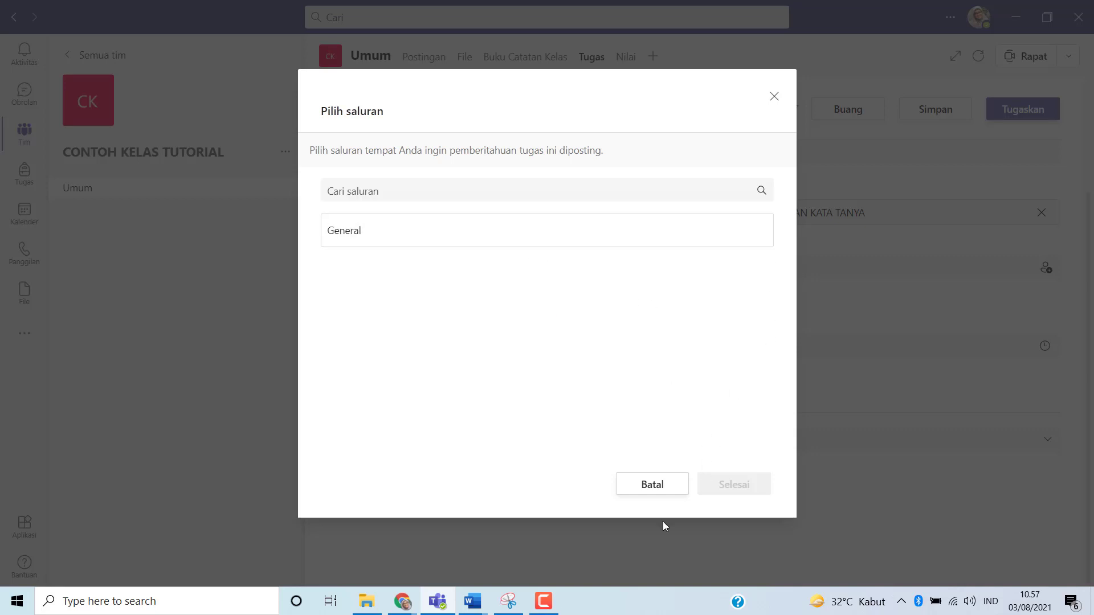
left_click(653, 485)
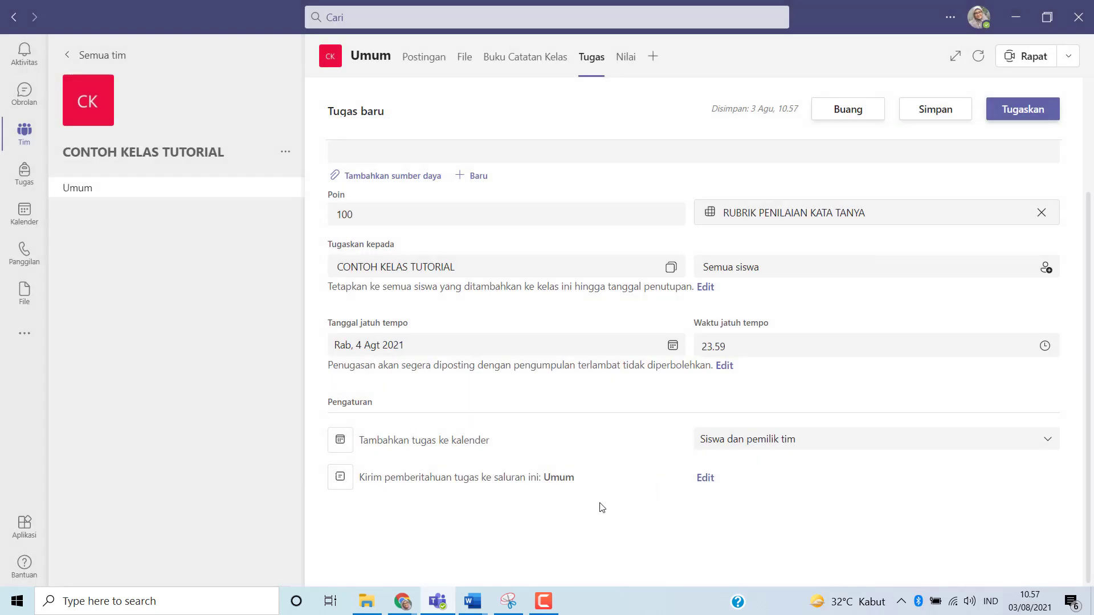
Step: Review the new assignment's title, instructions, points, rubric, deadline and settings, and assign it to the class
scroll(734, 435, "up", 3)
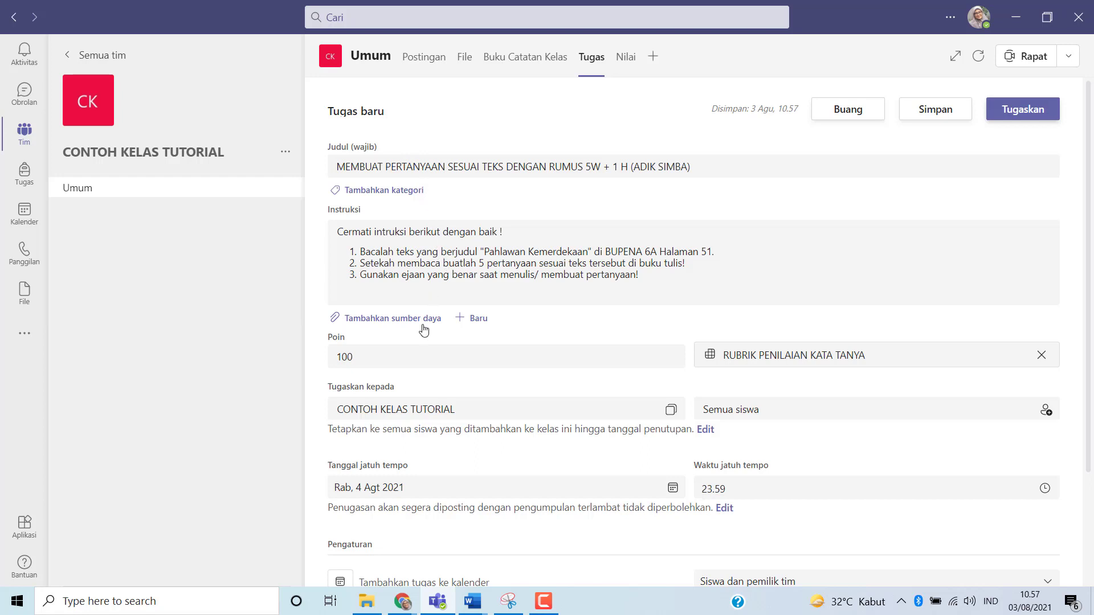
mouse_move(396, 355)
scroll(507, 302, "down", 3)
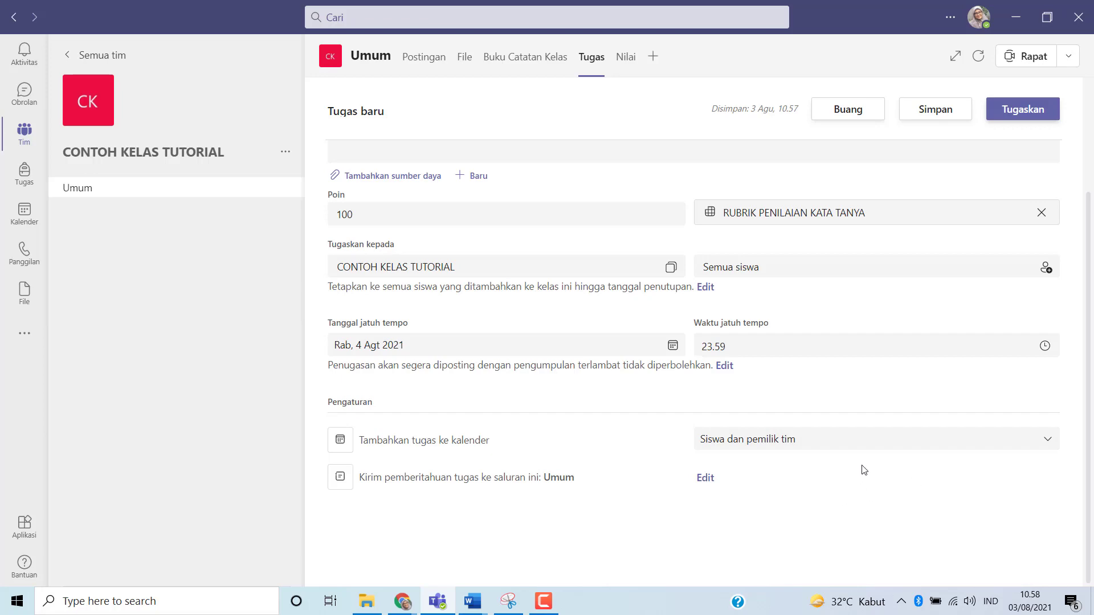
scroll(864, 357, "up", 3)
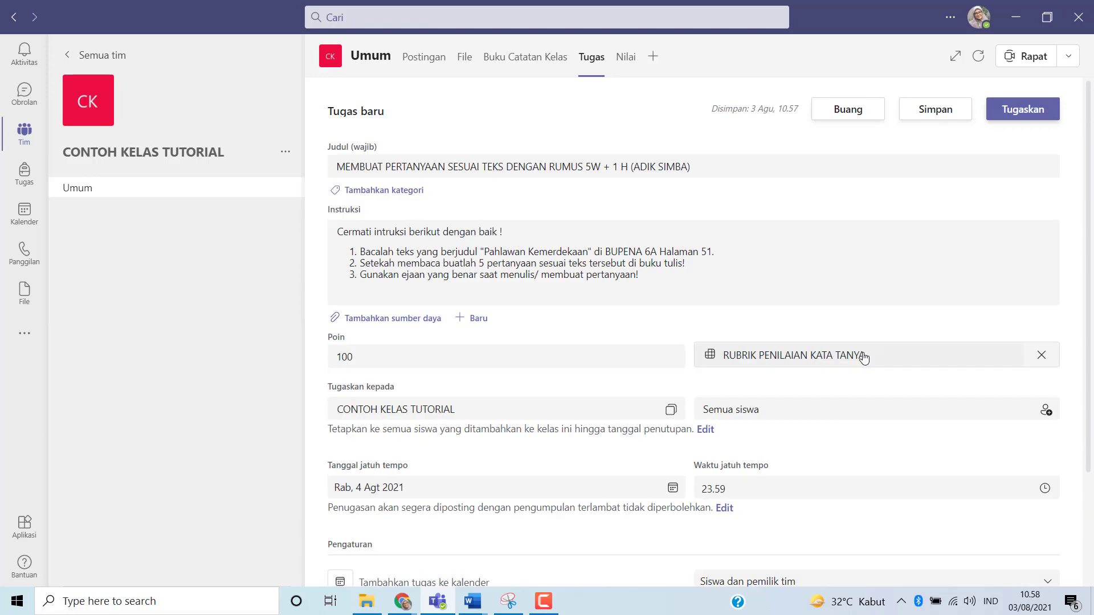
left_click(1022, 111)
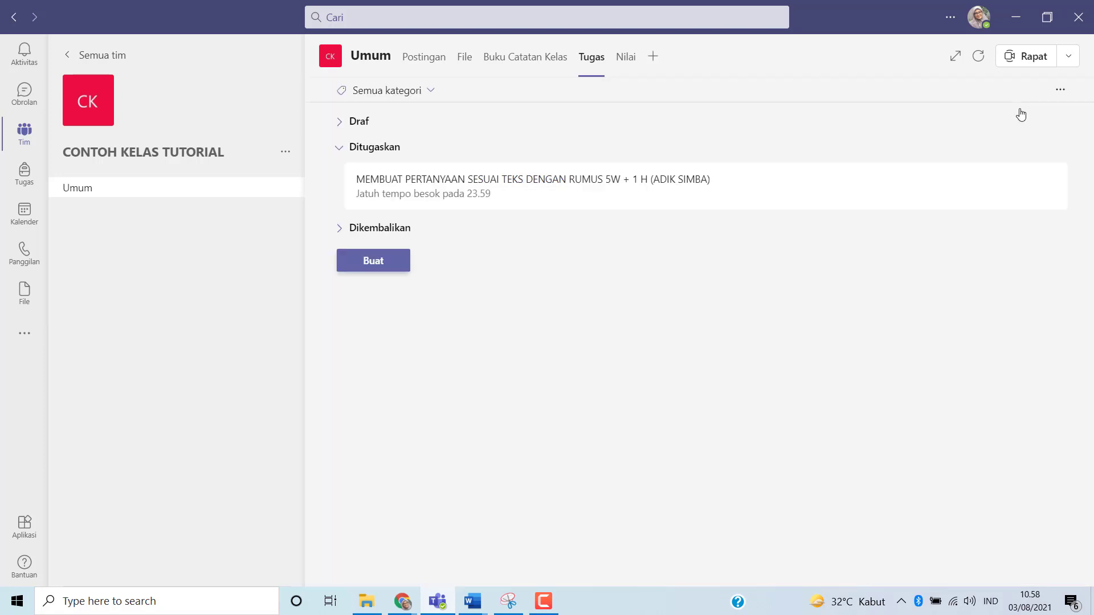